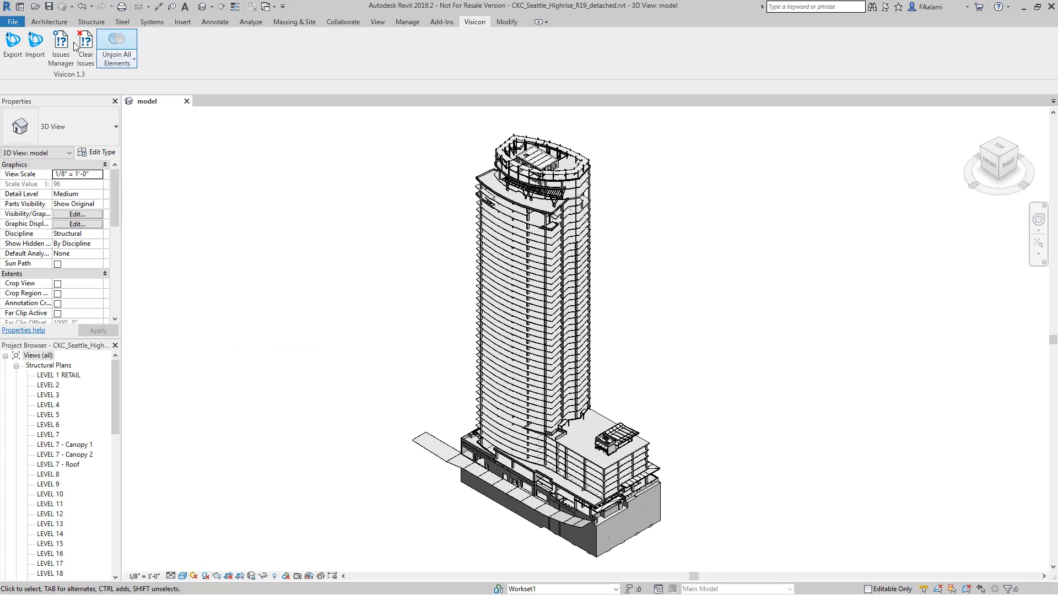
# Run the Visicon Full Export of the high-rise model via Save And Export
pyautogui.click(14, 46)
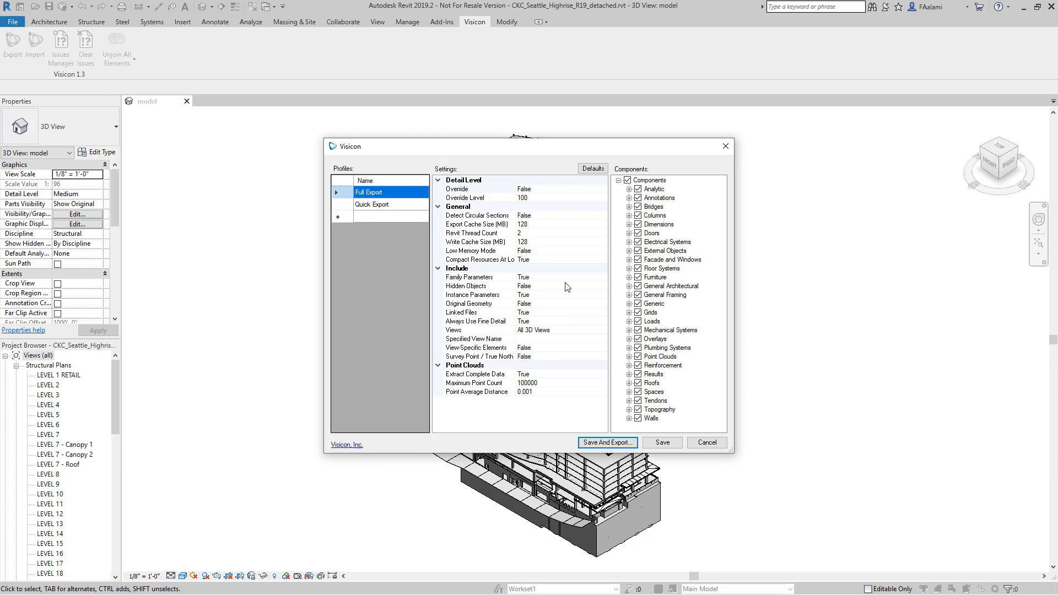
pyautogui.click(623, 445)
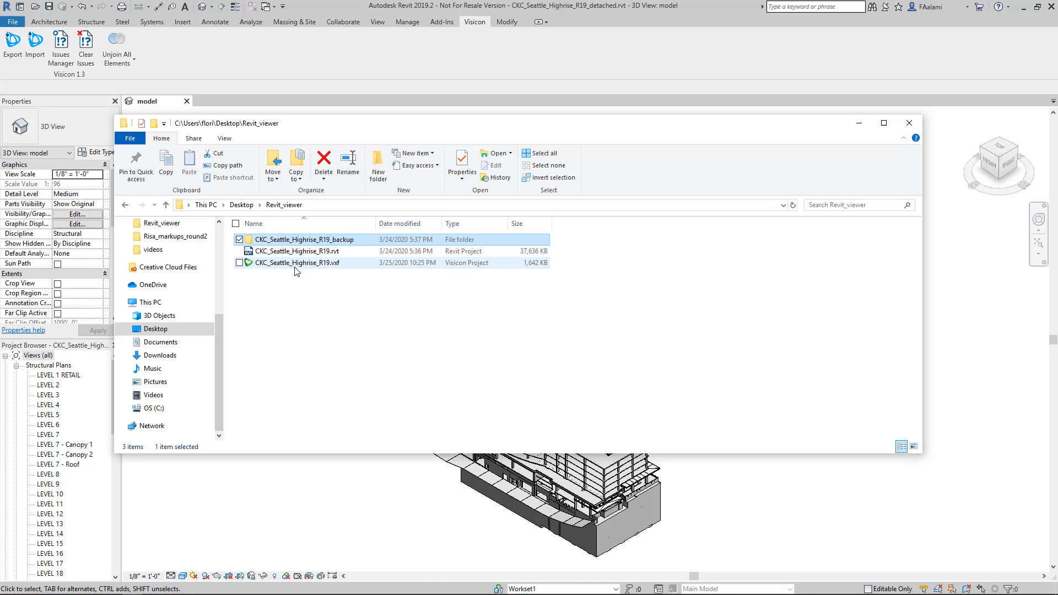
# Open CKC_Seattle_Highrise_R19.vxf from the Revit_viewer folder in Visicon Professional
pyautogui.click(256, 252)
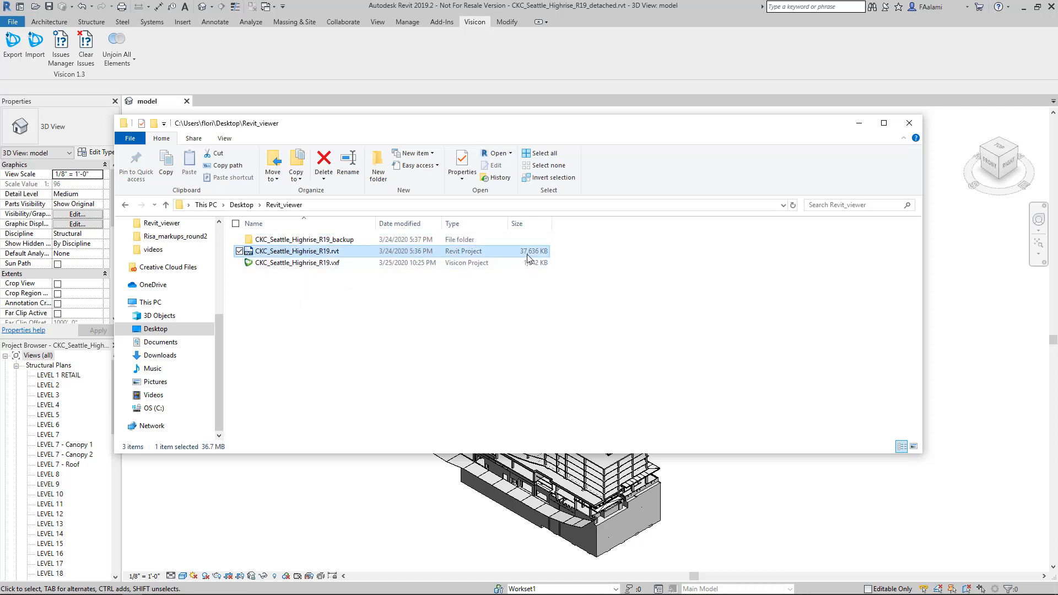
pyautogui.click(251, 263)
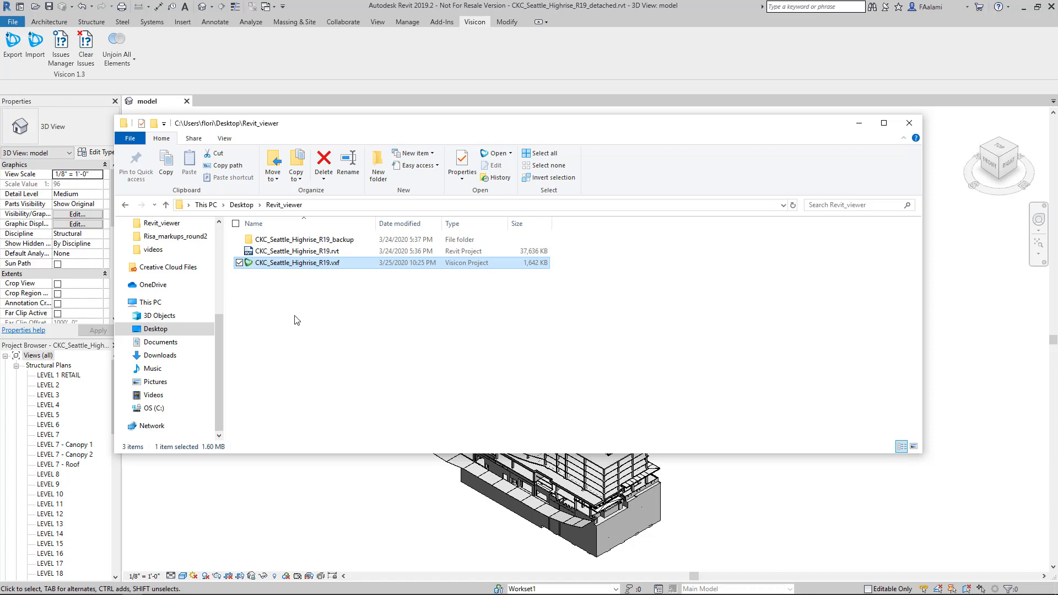
pyautogui.doubleClick(248, 262)
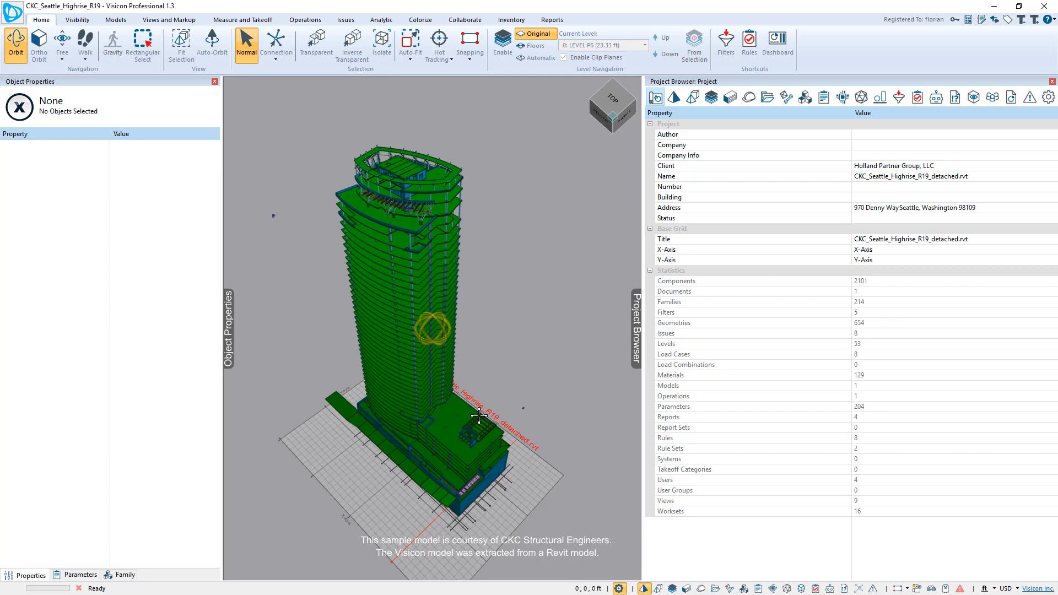
# Zoom to the tower top and review an upper structural beam's parameters and family data
pyautogui.moveTo(479, 414); pyautogui.dragTo(475, 382)
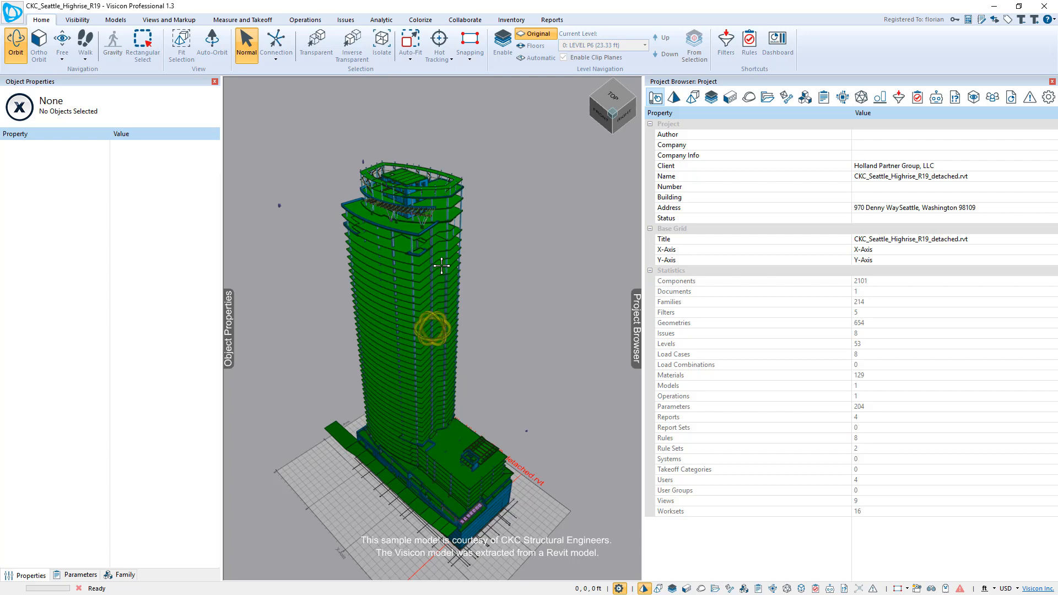
pyautogui.moveTo(442, 289); pyautogui.dragTo(439, 316, button='middle')
pyautogui.scroll(3, 439, 316)
pyautogui.scroll(3, 438, 315)
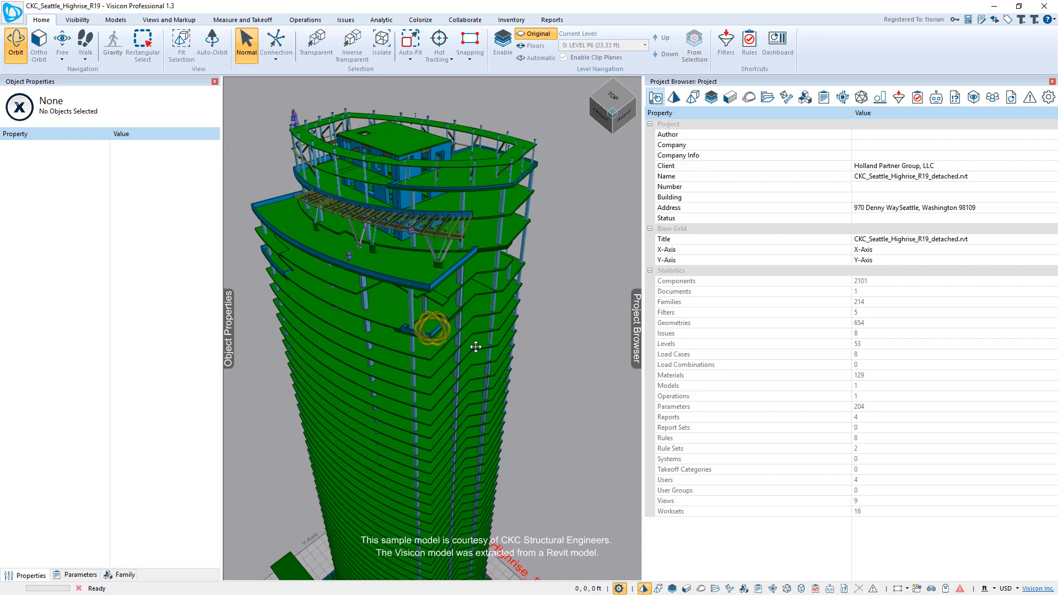
pyautogui.scroll(3, 455, 306)
pyautogui.scroll(2, 468, 292)
pyautogui.click(476, 257)
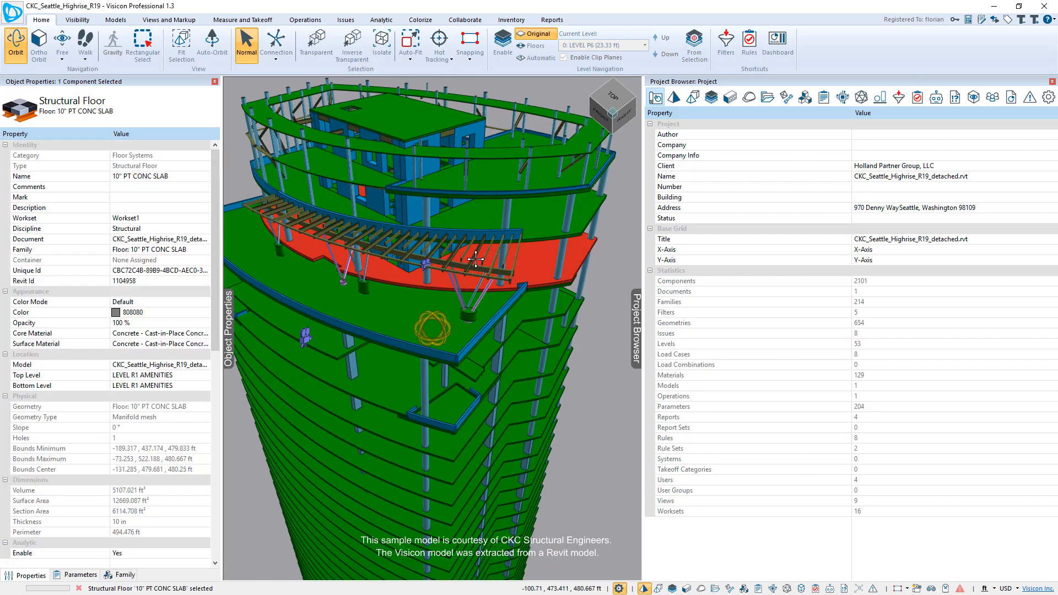
pyautogui.click(475, 255)
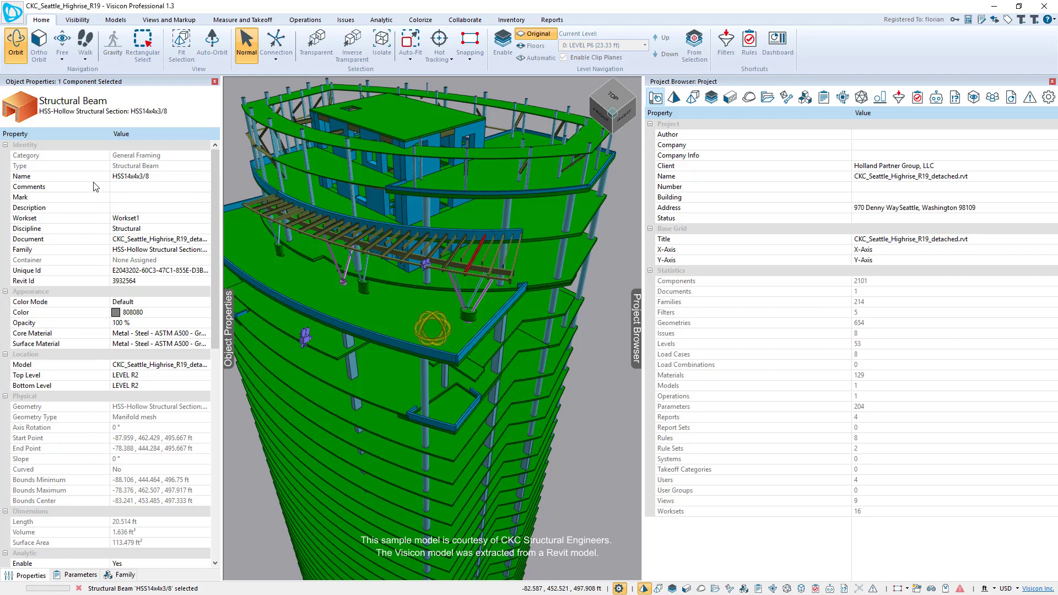
pyautogui.moveTo(217, 247)
pyautogui.mouseDown()
pyautogui.moveTo(229, 327)
pyautogui.moveTo(223, 165)
pyautogui.mouseUp()
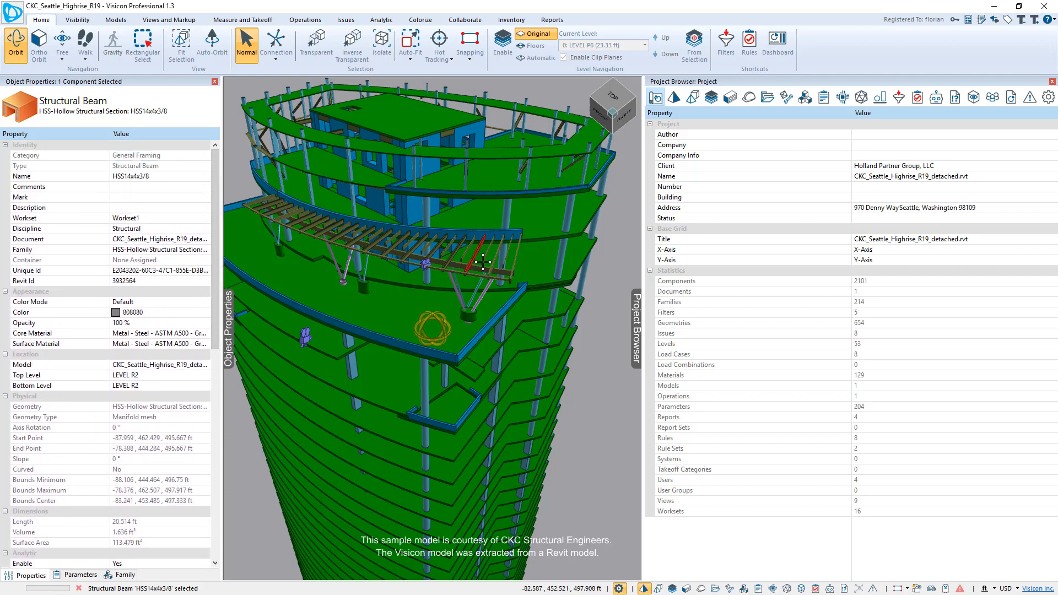
pyautogui.click(80, 574)
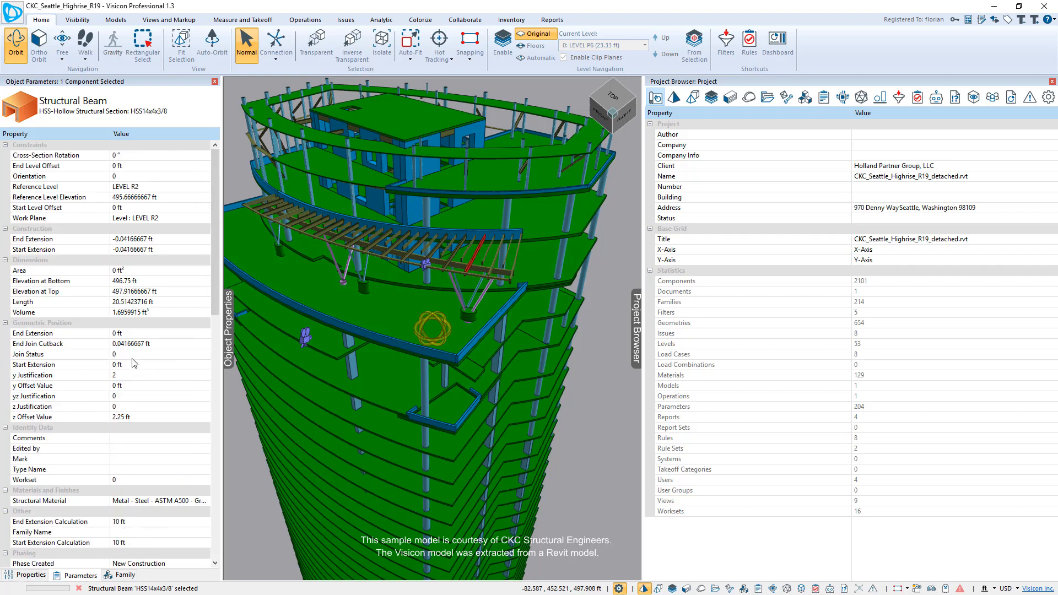
pyautogui.moveTo(217, 248)
pyautogui.mouseDown()
pyautogui.moveTo(224, 363)
pyautogui.moveTo(211, 282)
pyautogui.mouseUp()
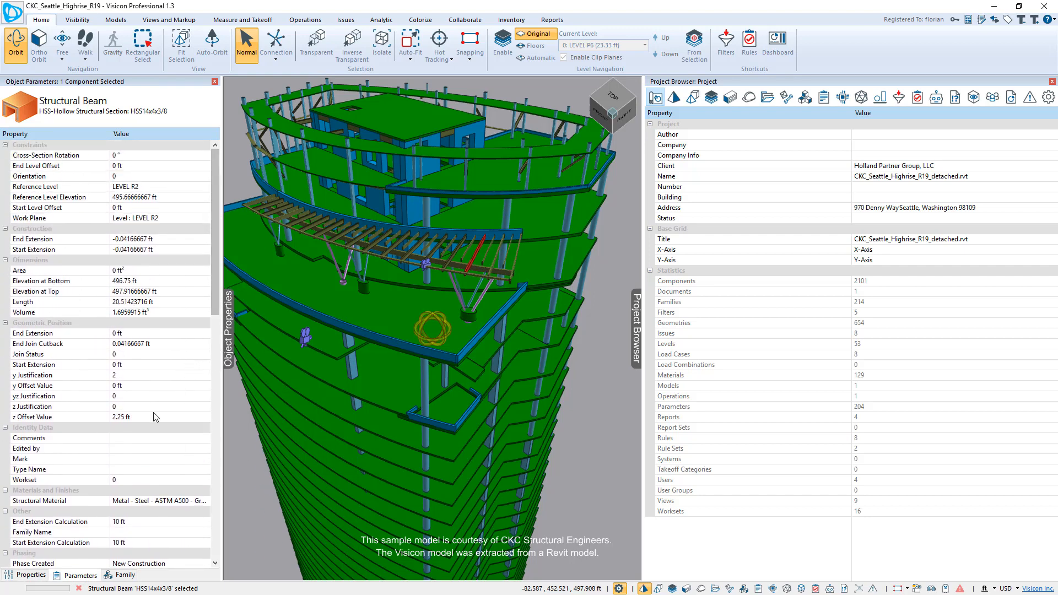
pyautogui.click(120, 576)
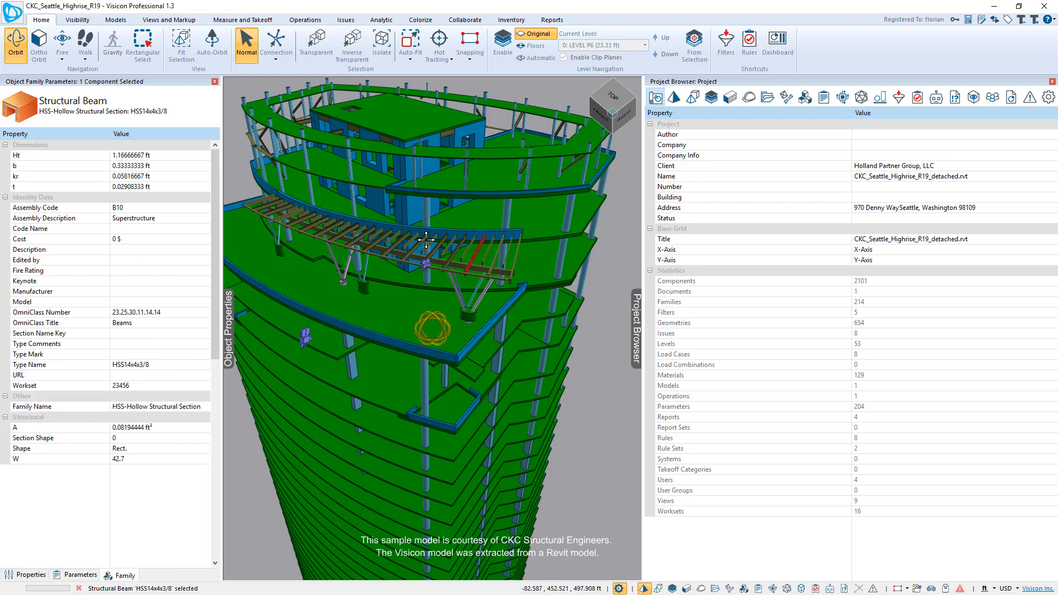
# Inspect a top column, the roof slab and the 2" GRATING floor, then clear the selection
pyautogui.click(425, 275)
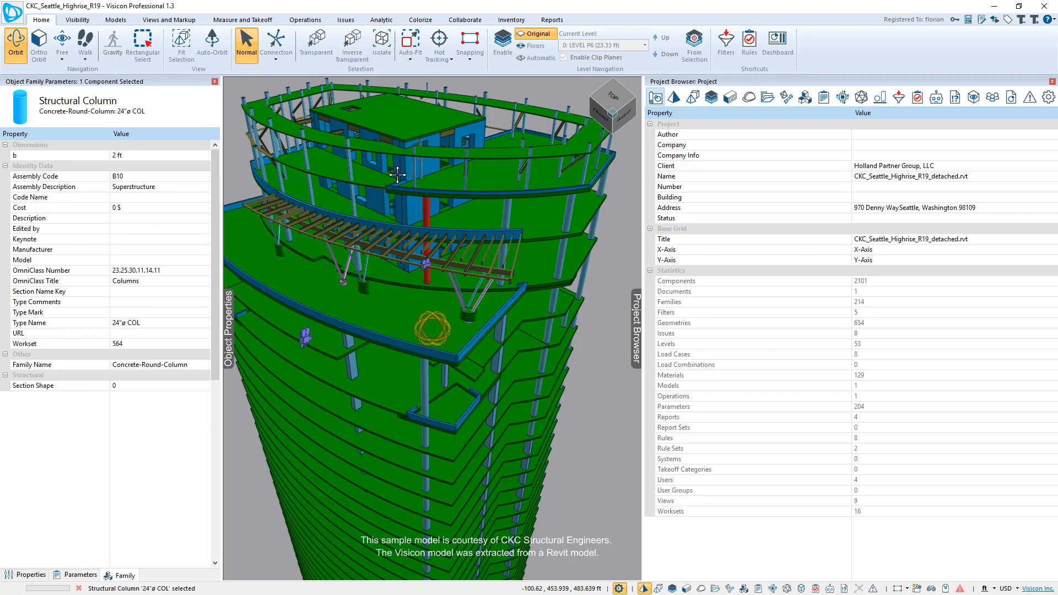
pyautogui.click(407, 134)
pyautogui.click(457, 157)
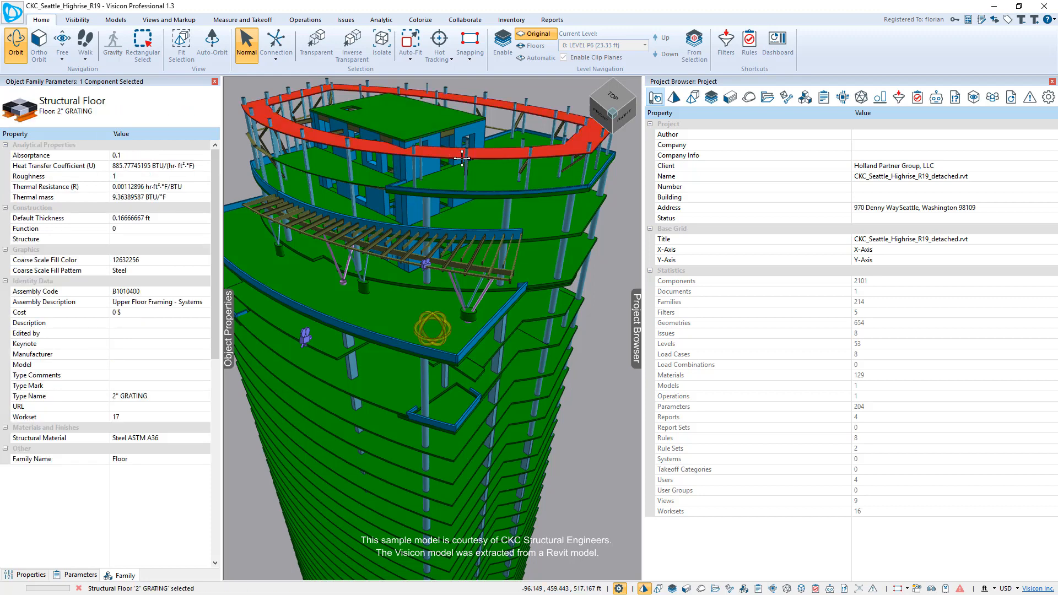
pyautogui.press('Escape')
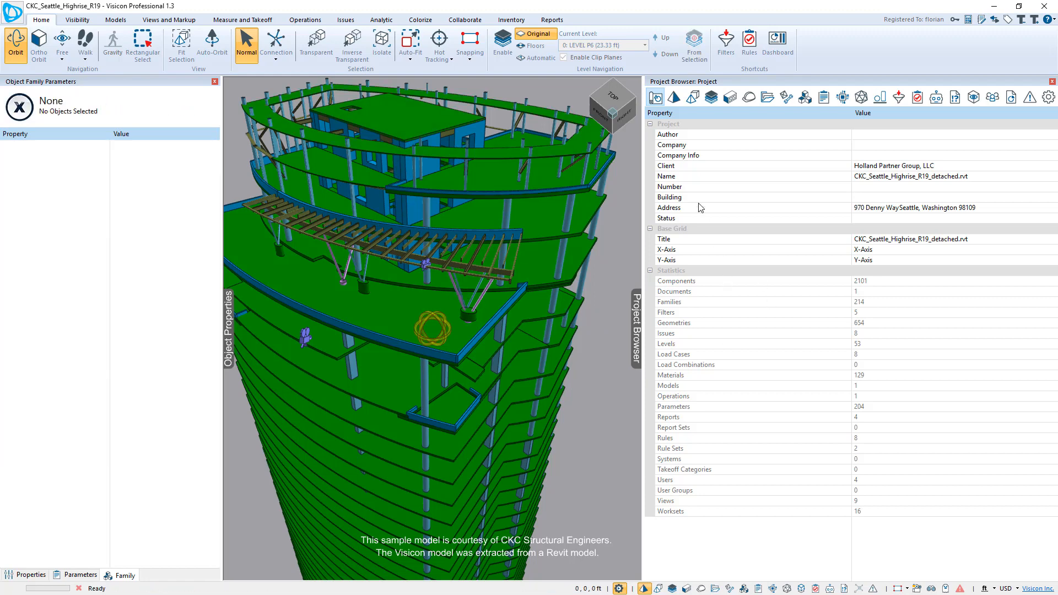
pyautogui.scroll(-2, 620, 252)
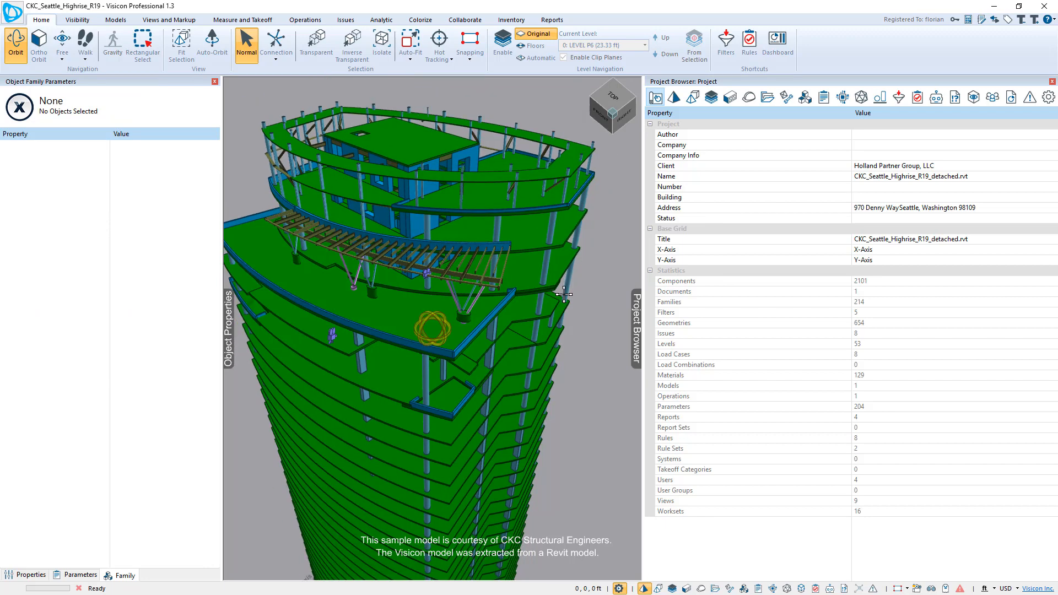
pyautogui.scroll(-2, 562, 289)
pyautogui.scroll(-2, 529, 347)
pyautogui.scroll(-2, 530, 249)
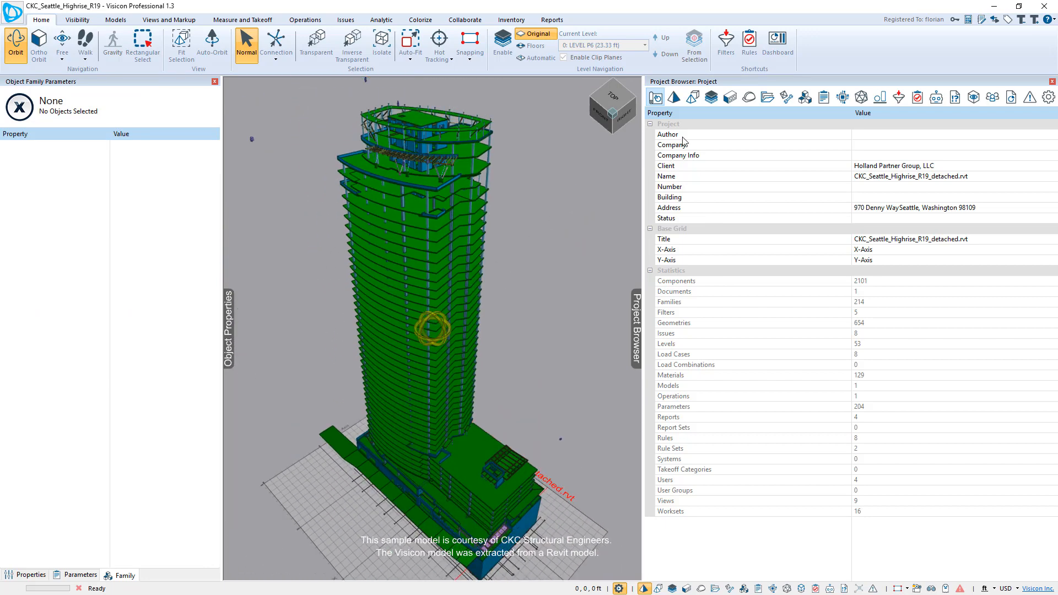
# Browse the Components list and isolate all Structural Floor components
pyautogui.click(674, 98)
pyautogui.click(721, 125)
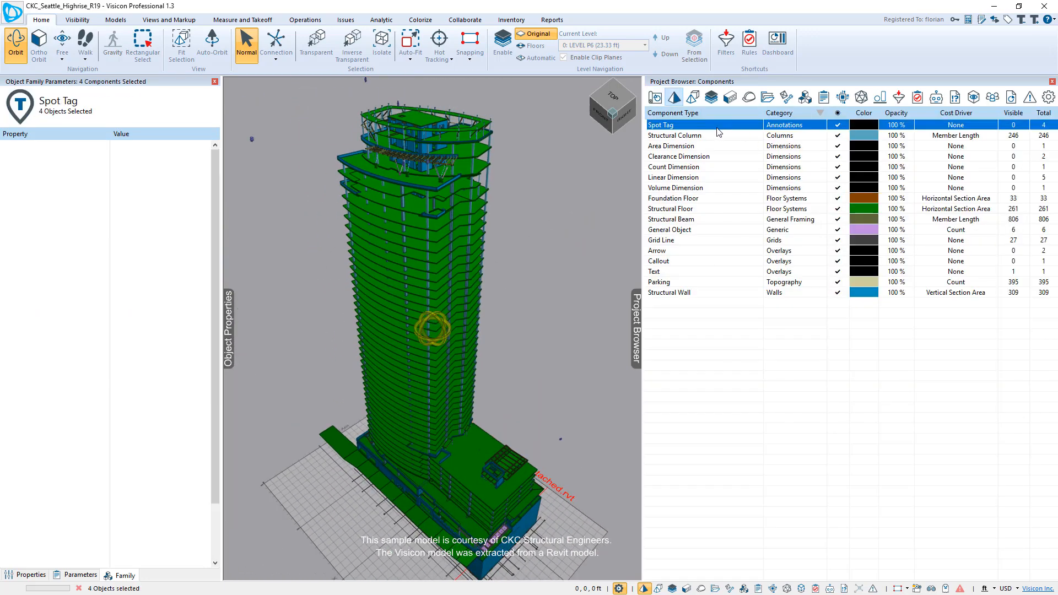
pyautogui.click(722, 136)
pyautogui.click(717, 167)
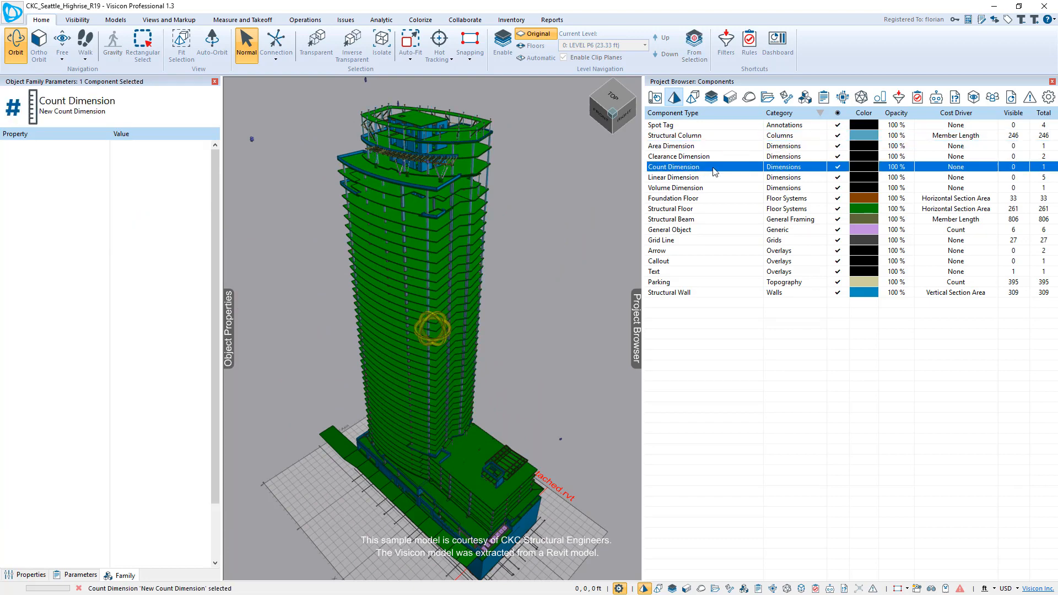
pyautogui.click(709, 188)
pyautogui.click(707, 209)
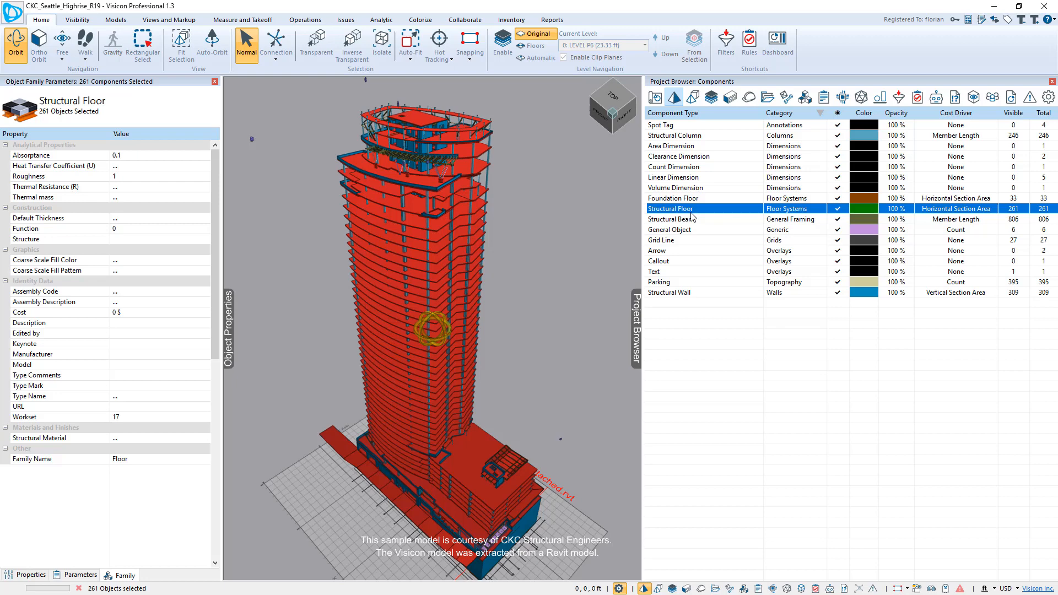
pyautogui.click(383, 45)
pyautogui.moveTo(566, 227)
pyautogui.mouseDown(button='middle')
pyautogui.moveTo(537, 290)
pyautogui.moveTo(540, 273)
pyautogui.mouseUp(button='middle')
# Isolate the Structural Beams, check one beam's parameters, then unhide everything
pyautogui.click(725, 224)
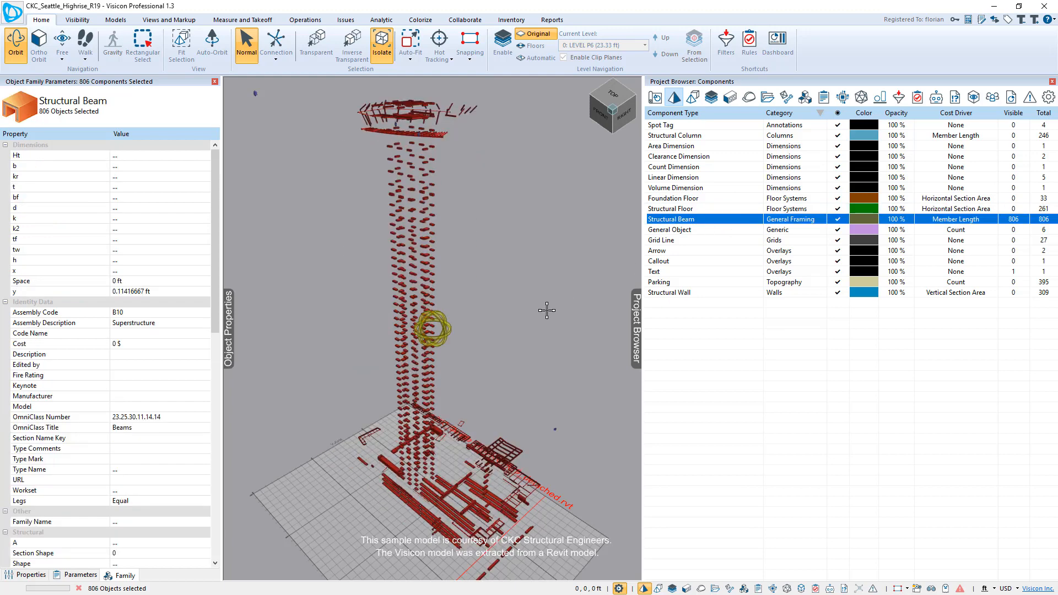
pyautogui.moveTo(545, 309); pyautogui.dragTo(519, 318, button='middle')
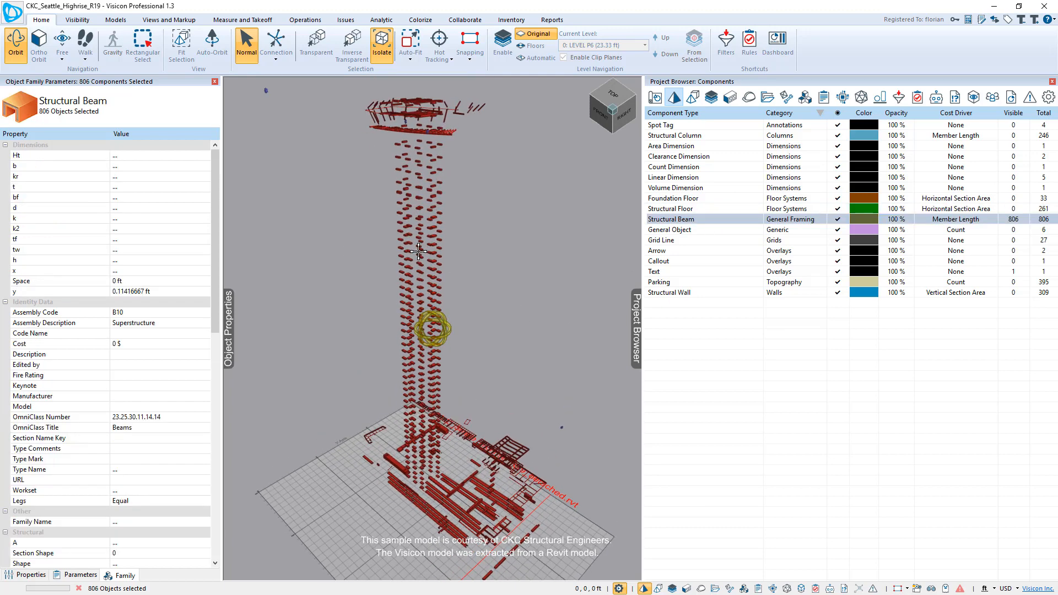
pyautogui.click(429, 237)
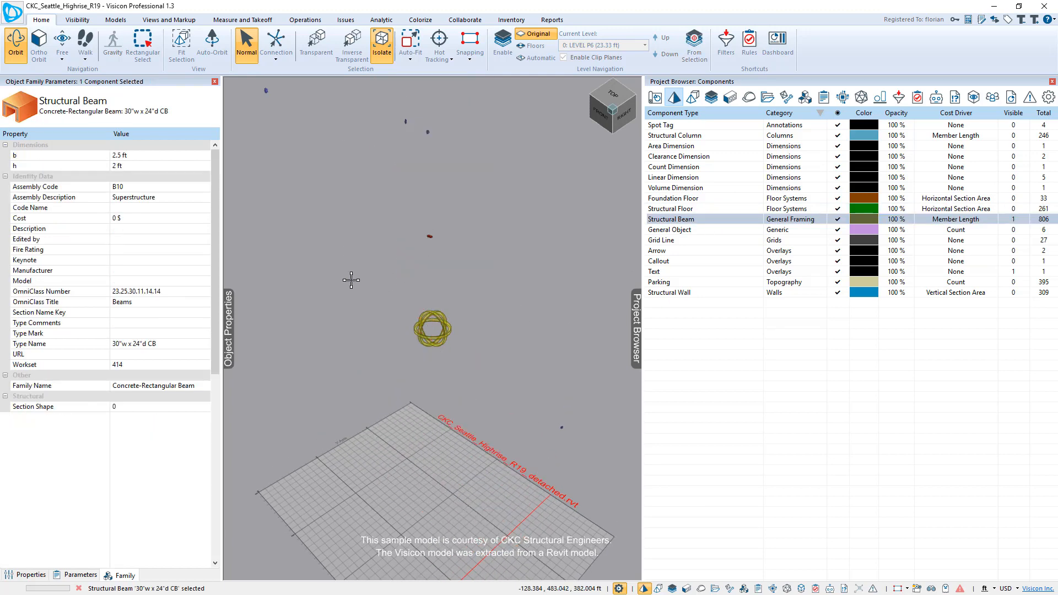
pyautogui.click(80, 575)
pyautogui.press('Escape')
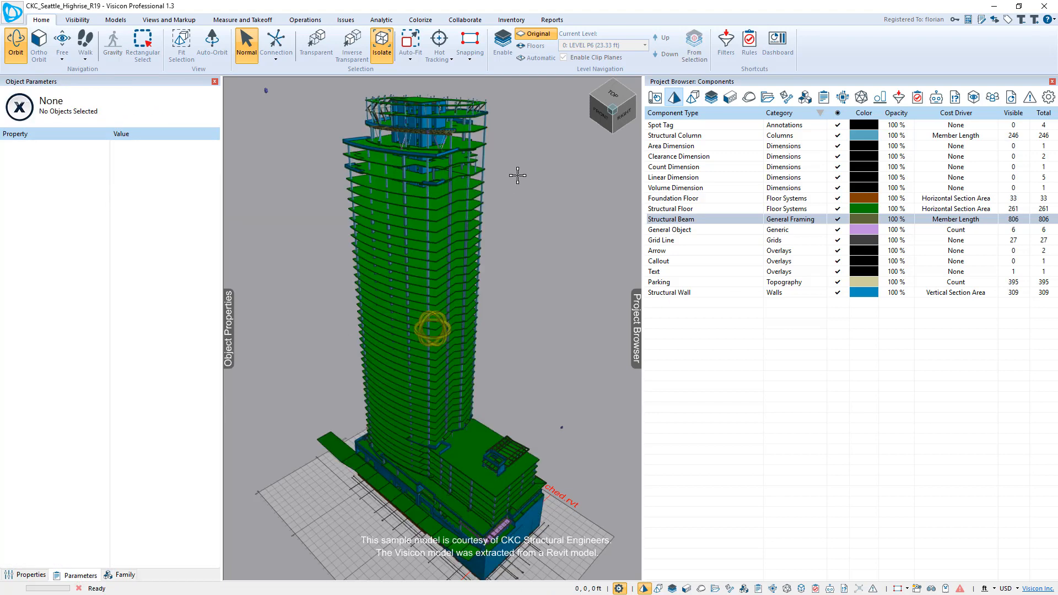
# Browse the Materials list, selecting the ASTM A500 and Steel ASTM A36 components
pyautogui.click(730, 98)
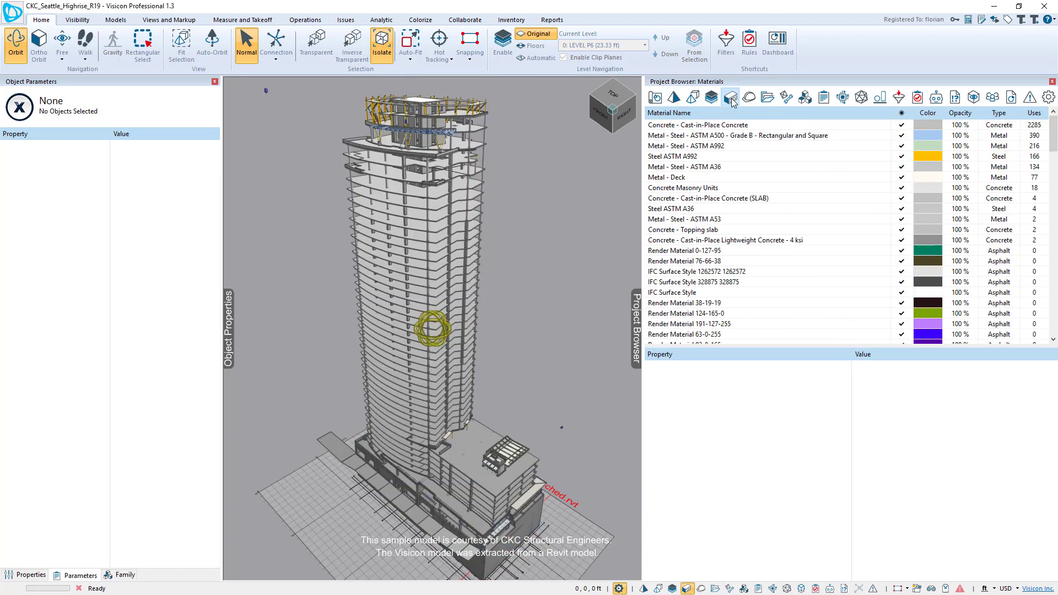
pyautogui.doubleClick(725, 168)
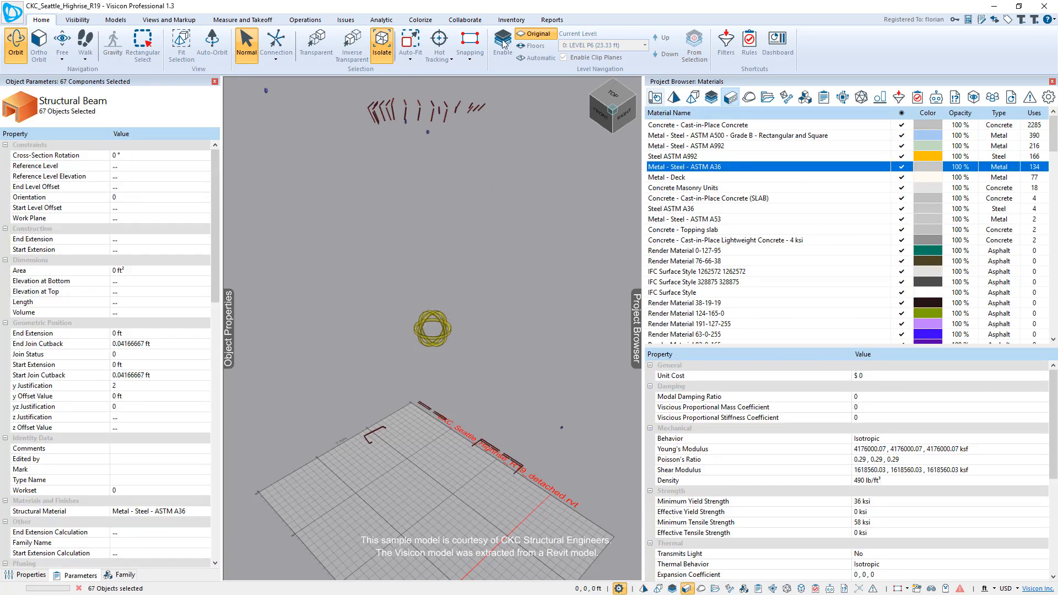
pyautogui.click(381, 41)
pyautogui.doubleClick(753, 136)
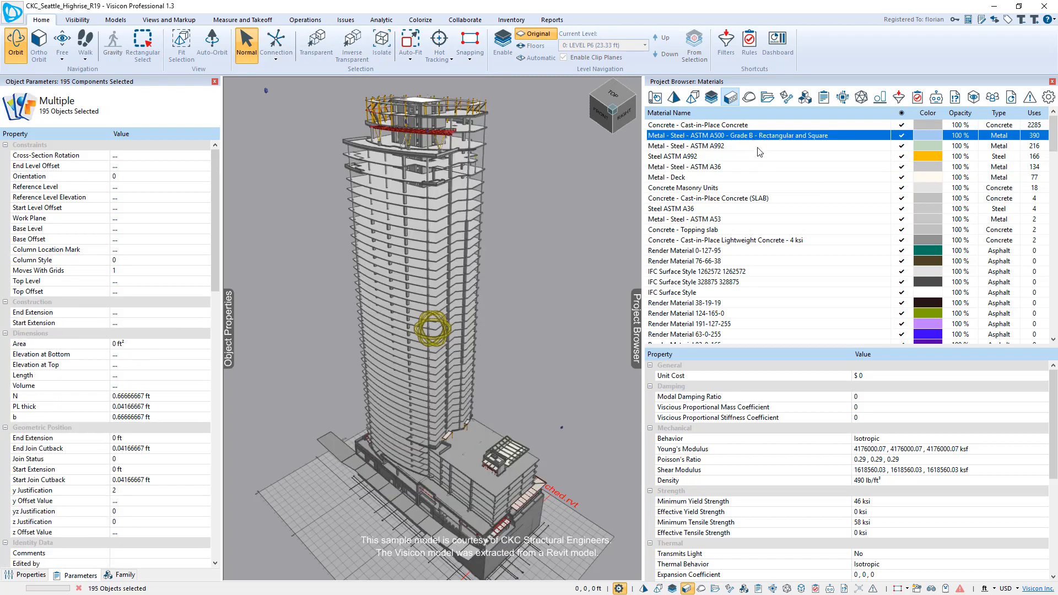
pyautogui.doubleClick(759, 150)
pyautogui.doubleClick(760, 177)
pyautogui.doubleClick(775, 209)
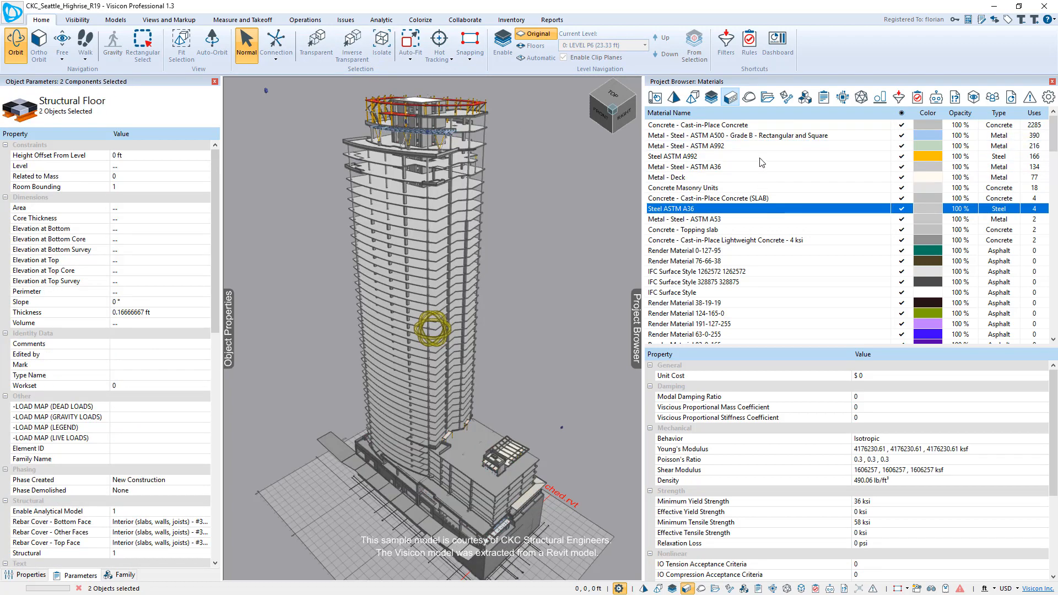
# Colour by discipline and family, select the 36"w x 24"d concrete beams, then show Geometries
pyautogui.click(750, 97)
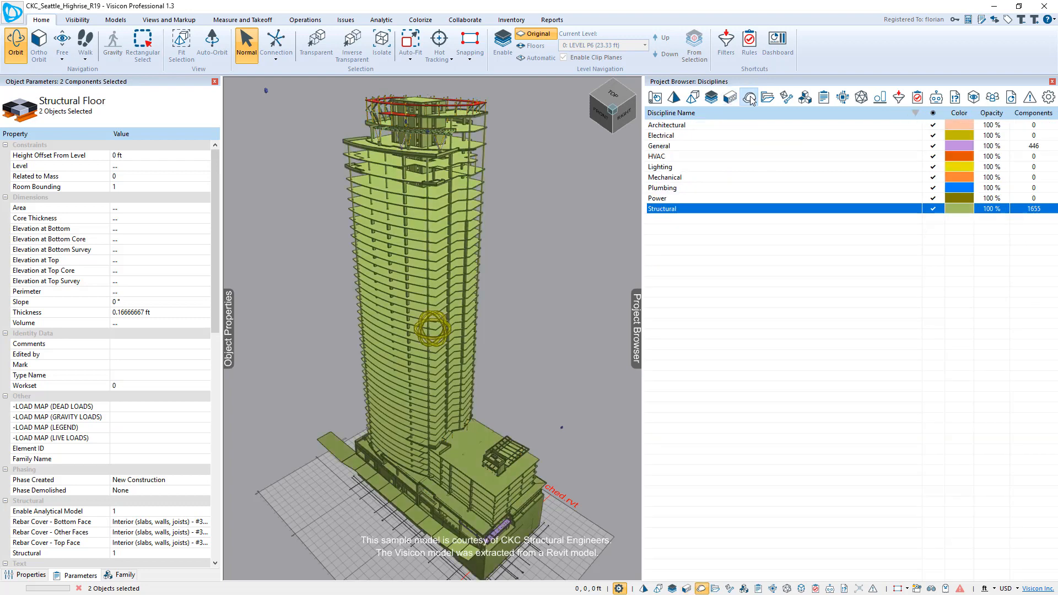
pyautogui.click(805, 97)
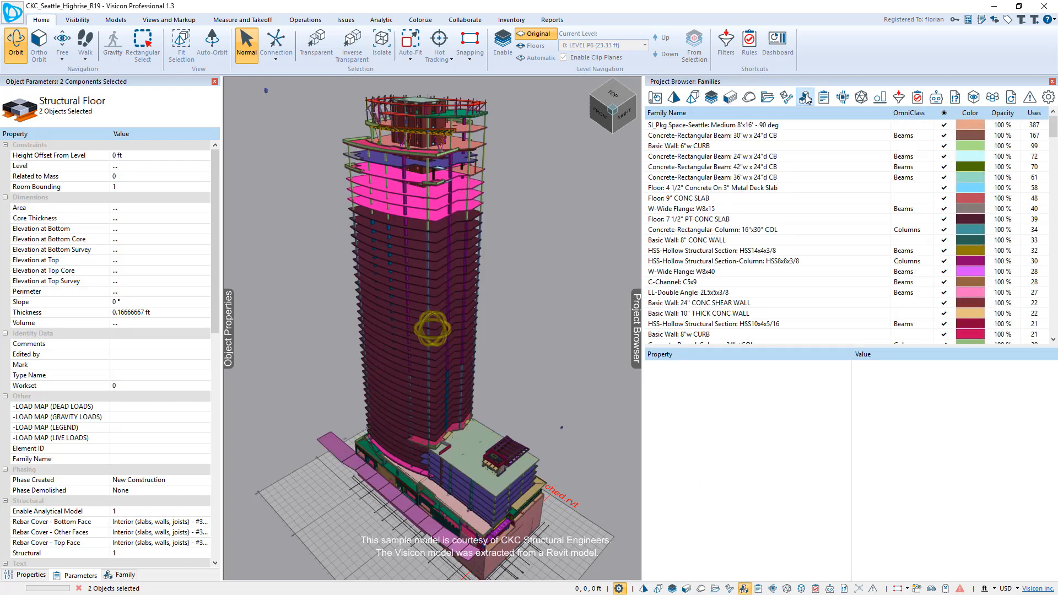
pyautogui.doubleClick(723, 178)
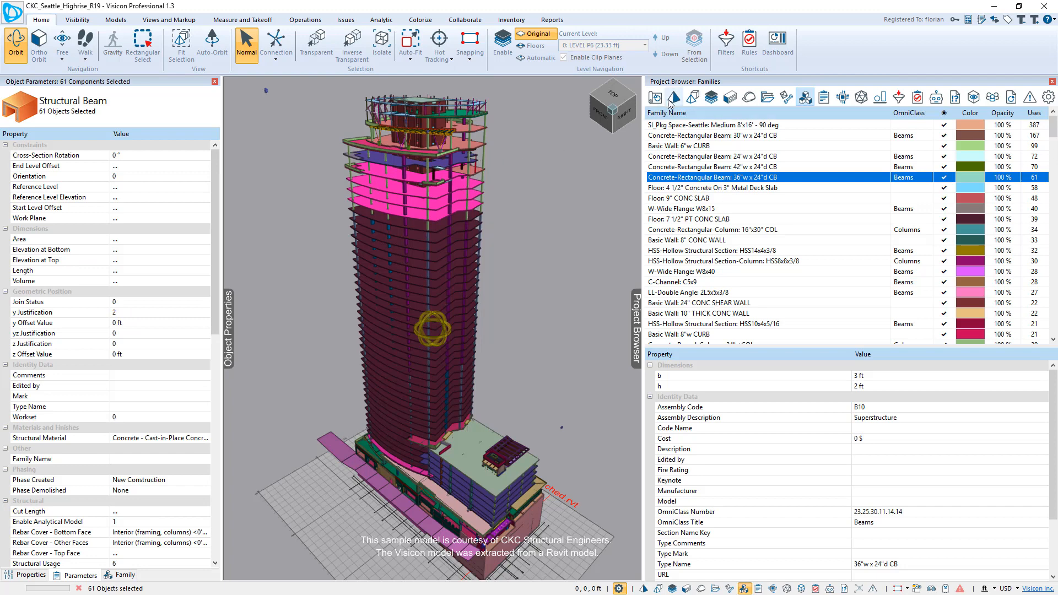
pyautogui.click(674, 98)
pyautogui.click(730, 98)
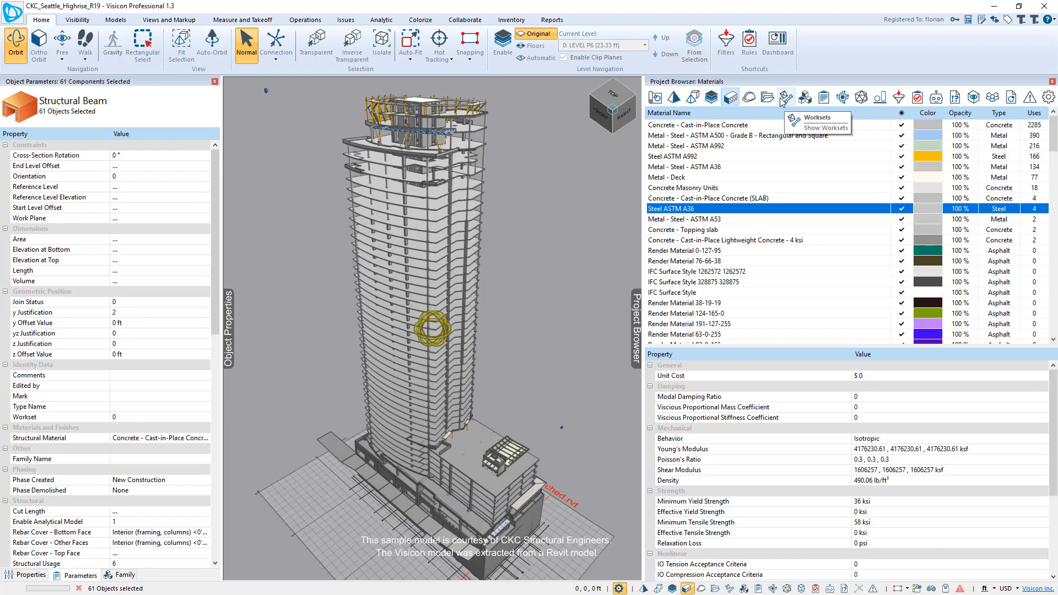
pyautogui.click(804, 98)
pyautogui.click(861, 98)
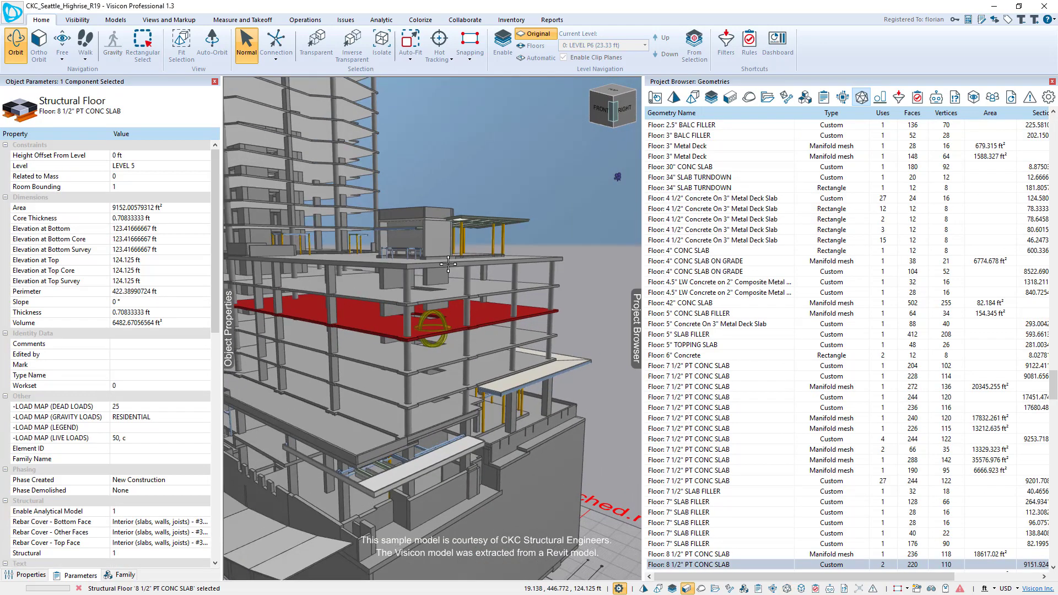
# Enable Walk with Gravity and walk from the Level 5 slab toward the wall opening
pyautogui.moveTo(434, 317)
pyautogui.mouseDown(button='middle')
pyautogui.moveTo(442, 335)
pyautogui.moveTo(368, 198)
pyautogui.mouseUp(button='middle')
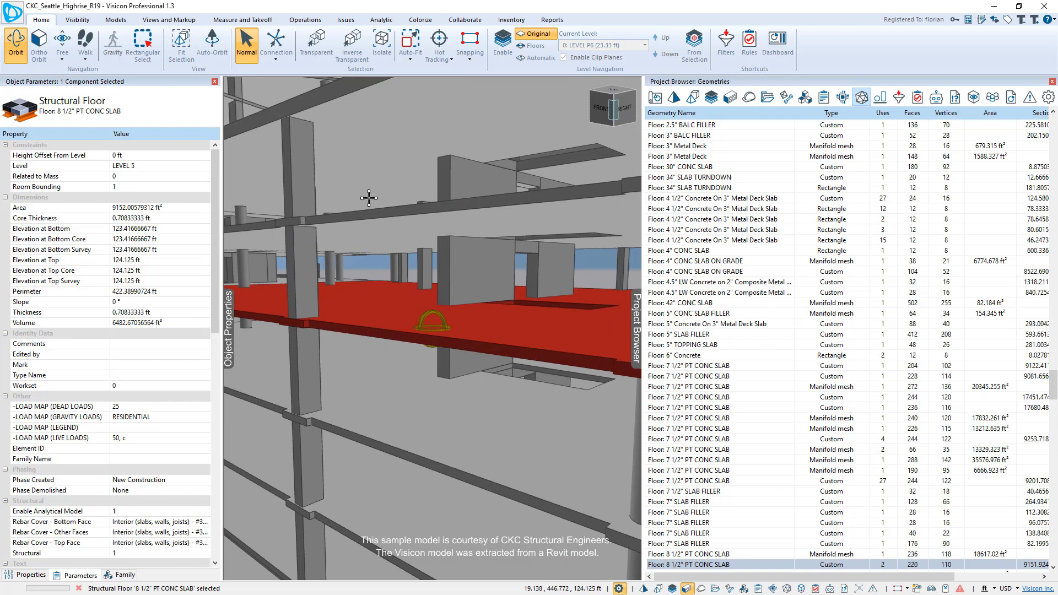
pyautogui.click(85, 42)
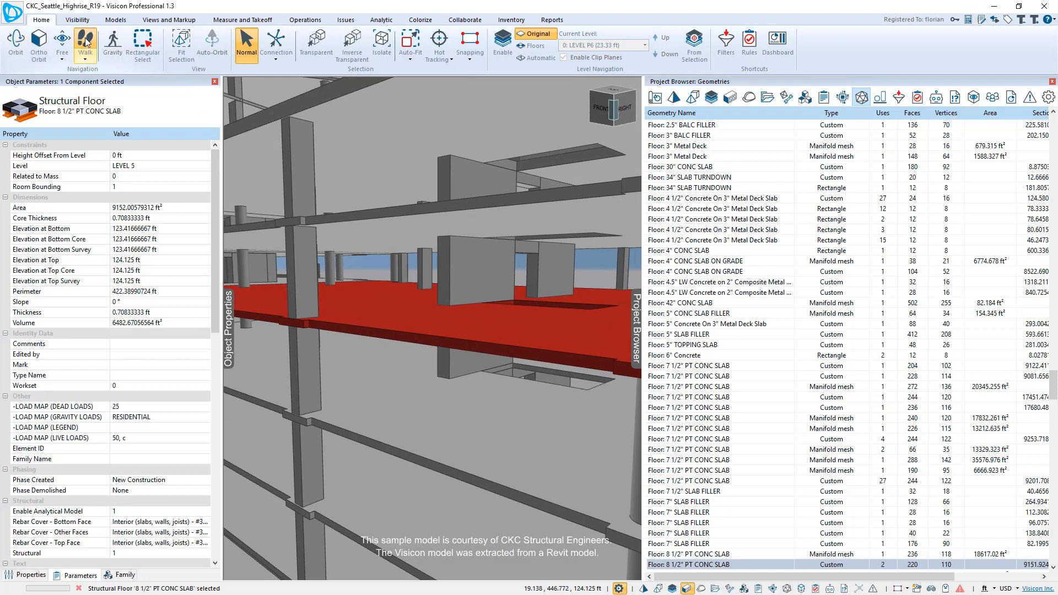
pyautogui.click(113, 42)
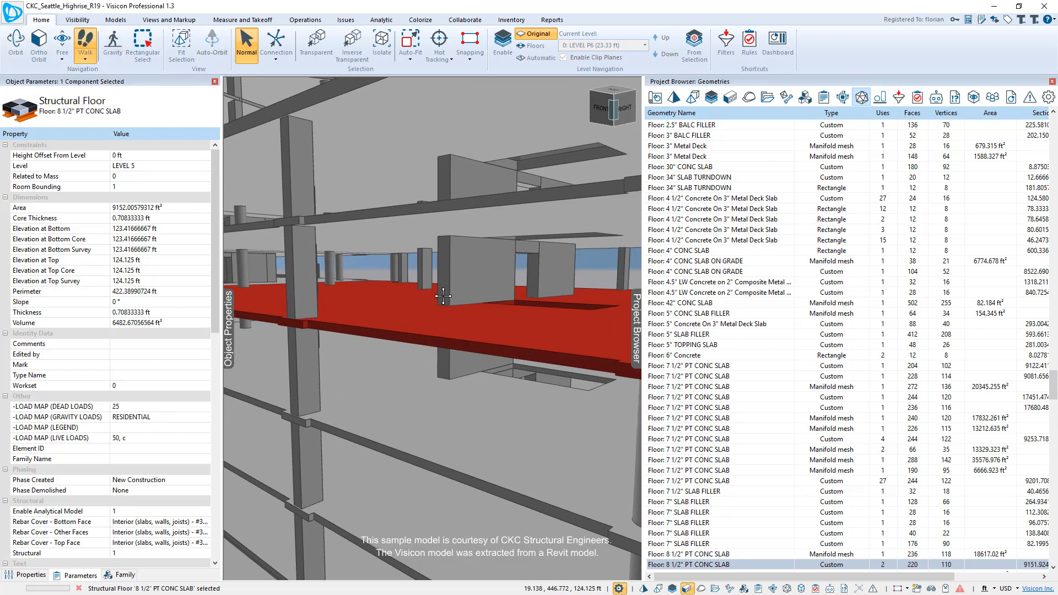
pyautogui.moveTo(444, 295)
pyautogui.mouseDown()
pyautogui.moveTo(337, 325)
pyautogui.moveTo(550, 312)
pyautogui.moveTo(516, 307)
pyautogui.moveTo(518, 338)
pyautogui.moveTo(508, 335)
pyautogui.mouseUp()
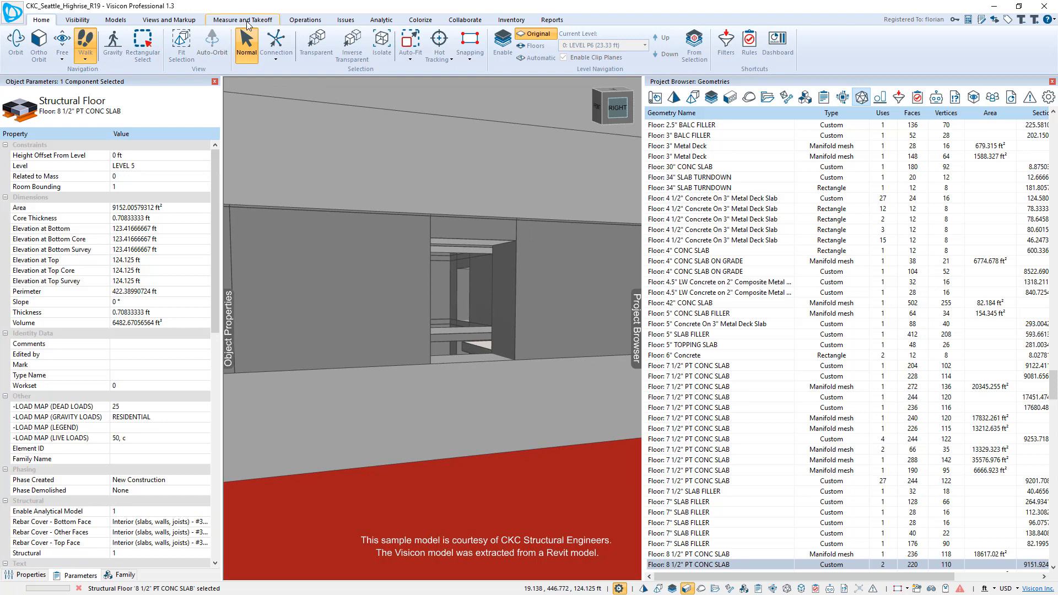
# Start a Clearance measurement on a new global view including all visible objects
pyautogui.click(242, 21)
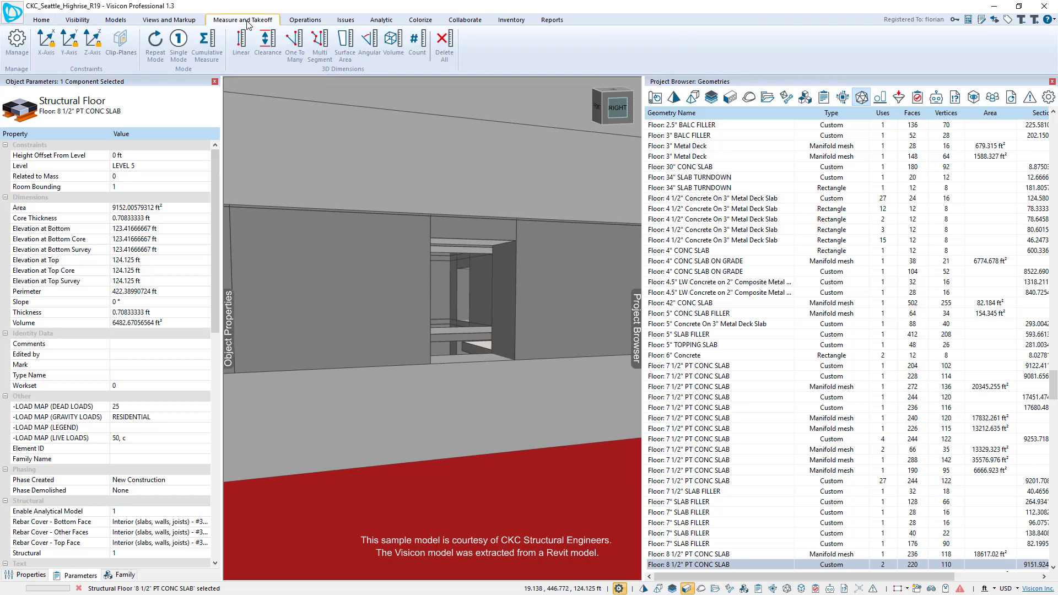
pyautogui.click(267, 42)
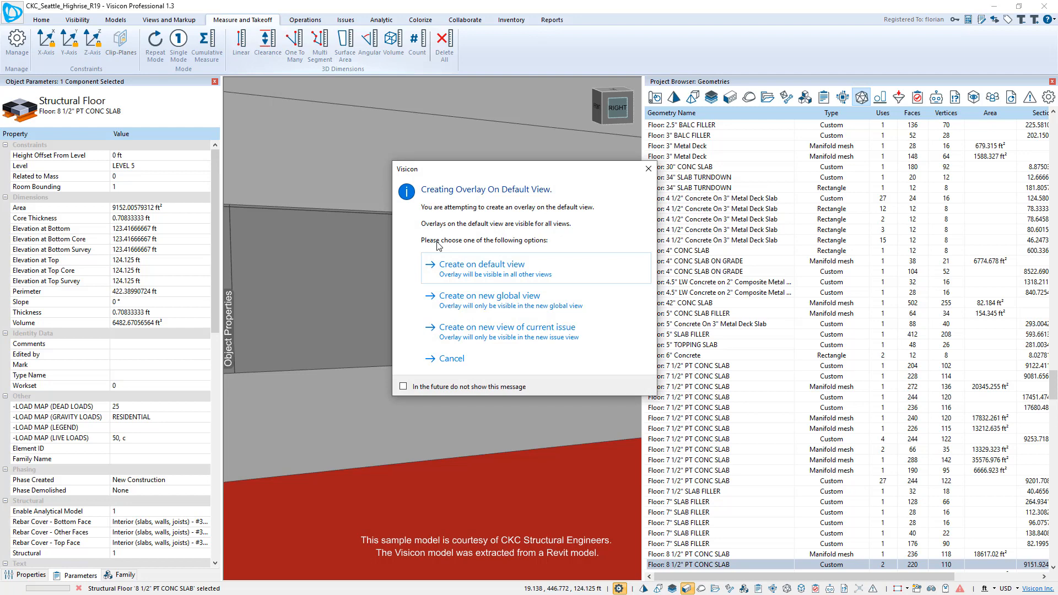
pyautogui.click(478, 300)
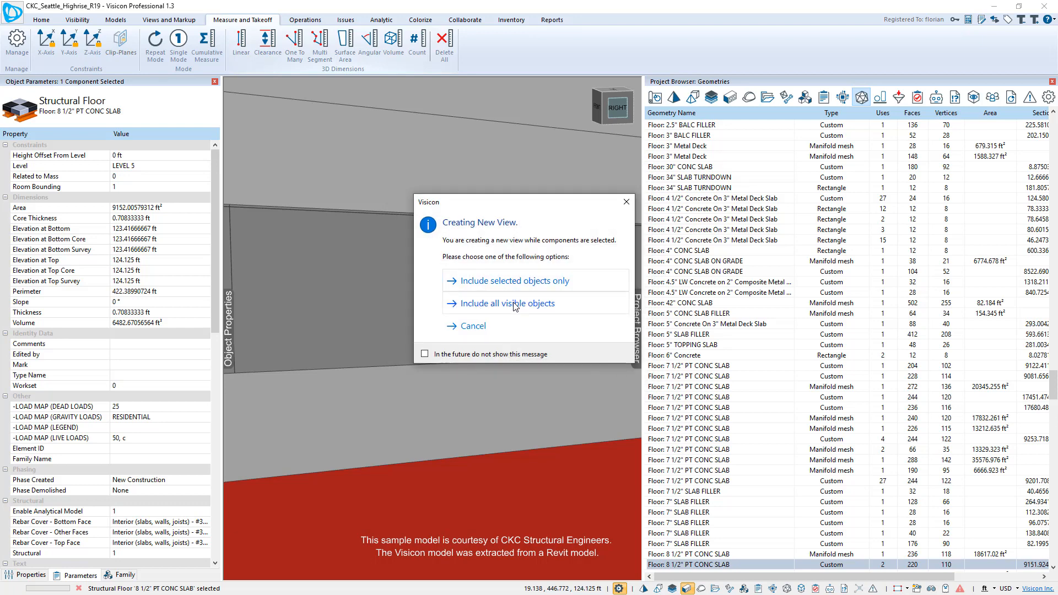
pyautogui.click(507, 303)
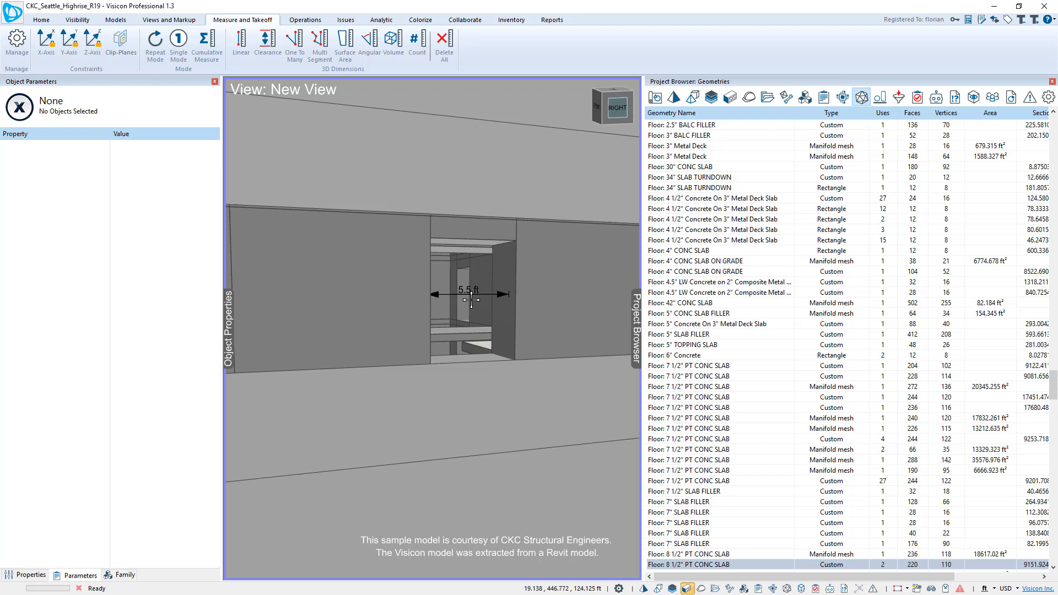
# Place the 7.375 ft vertical clearance and select the concrete beam above the opening
pyautogui.click(267, 46)
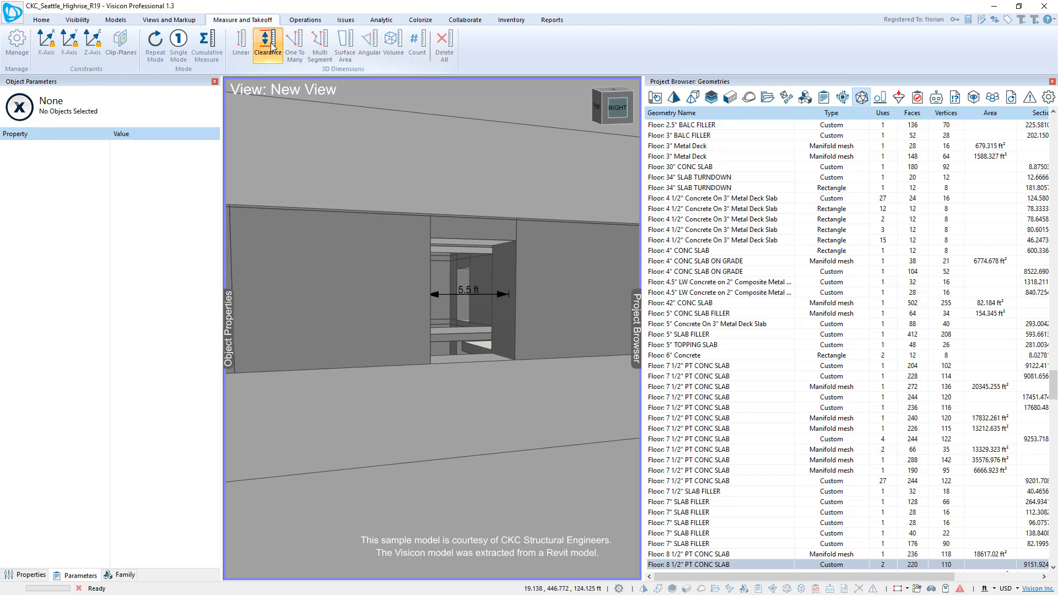
pyautogui.click(490, 357)
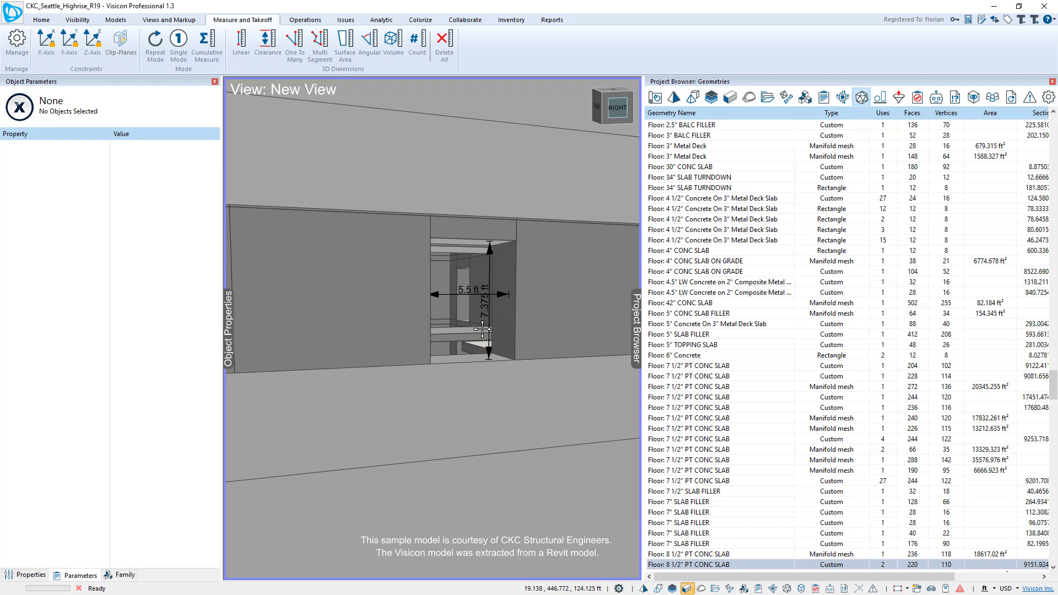
pyautogui.click(482, 232)
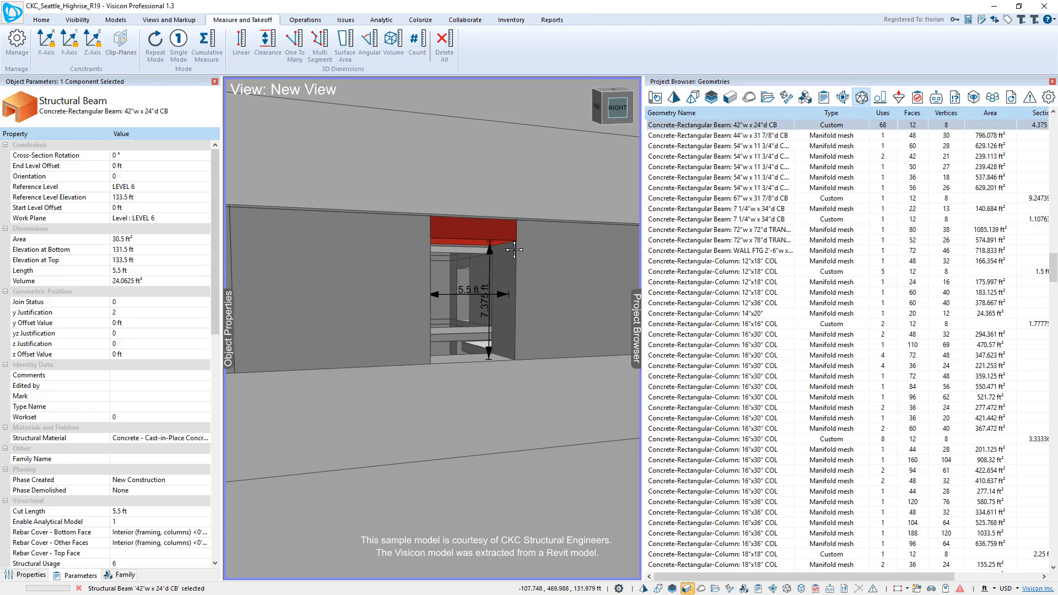
pyautogui.moveTo(502, 234); pyautogui.dragTo(501, 273, button='middle')
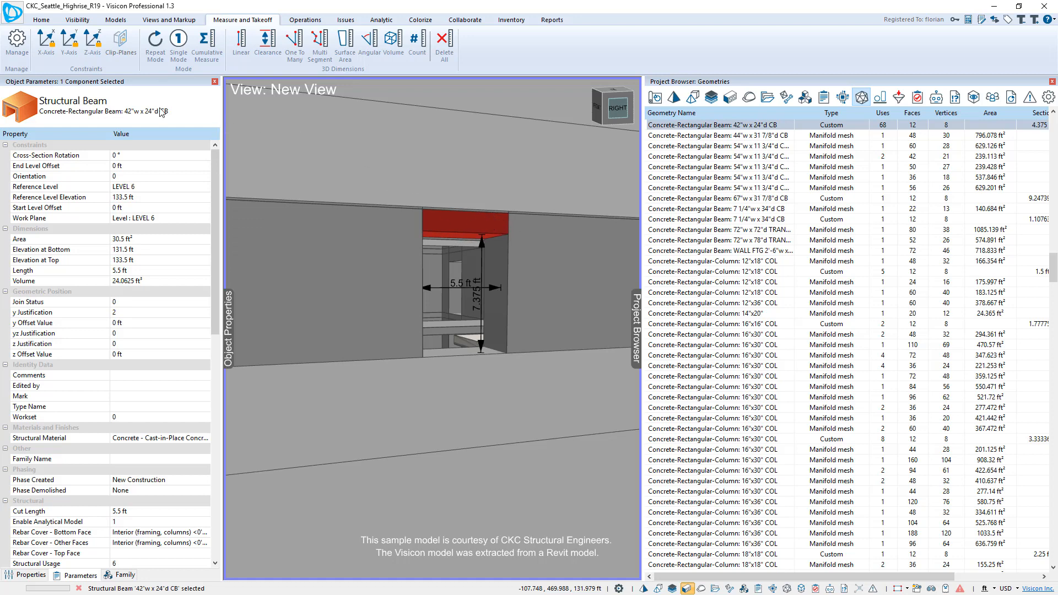
# With snapping on, add a 5.5 ft linear dimension along the beam's underside
pyautogui.click(42, 19)
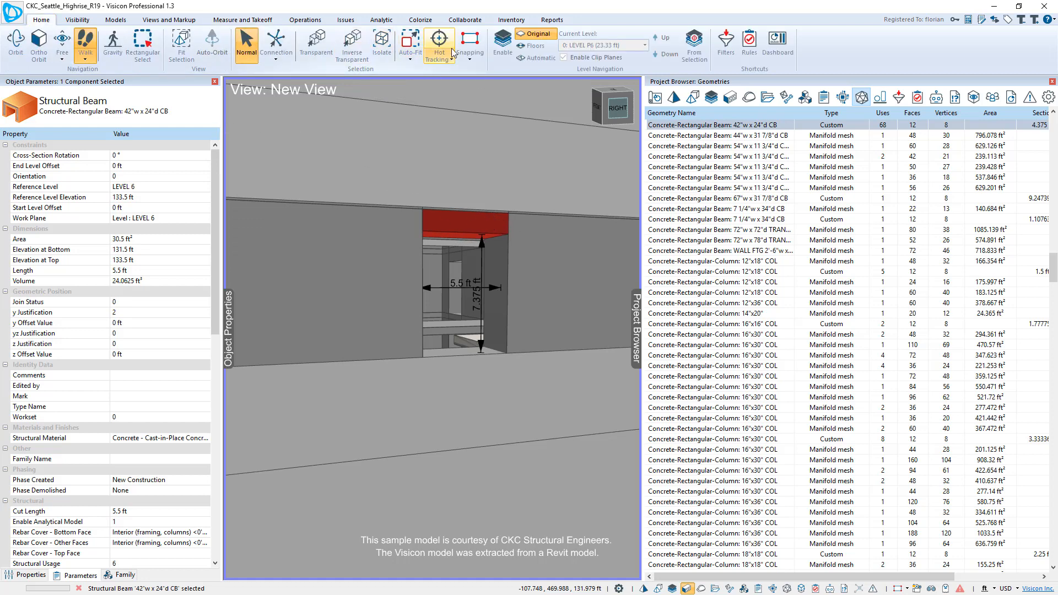
pyautogui.click(471, 41)
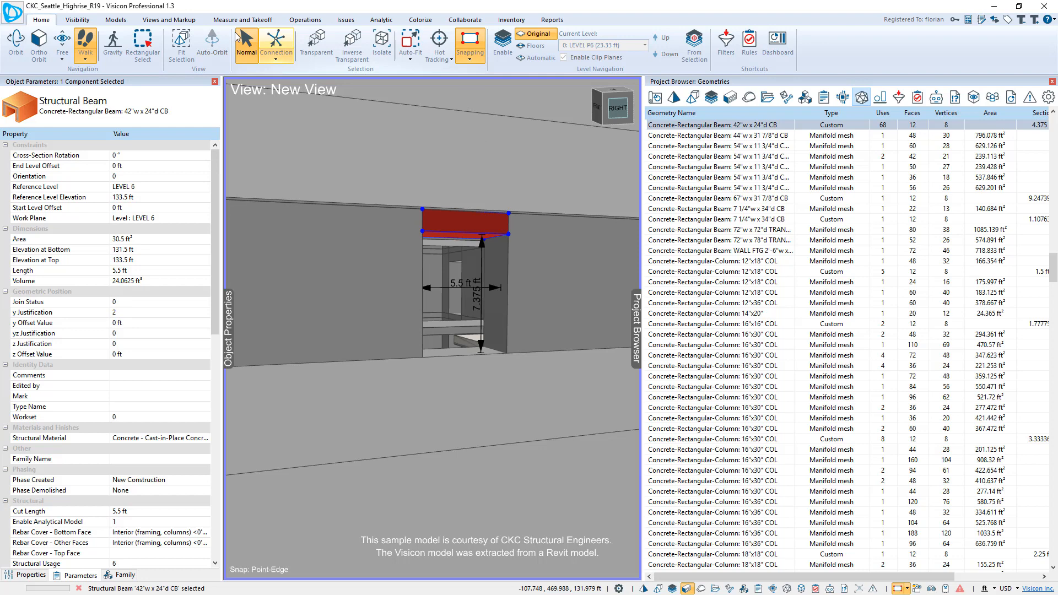
pyautogui.click(240, 20)
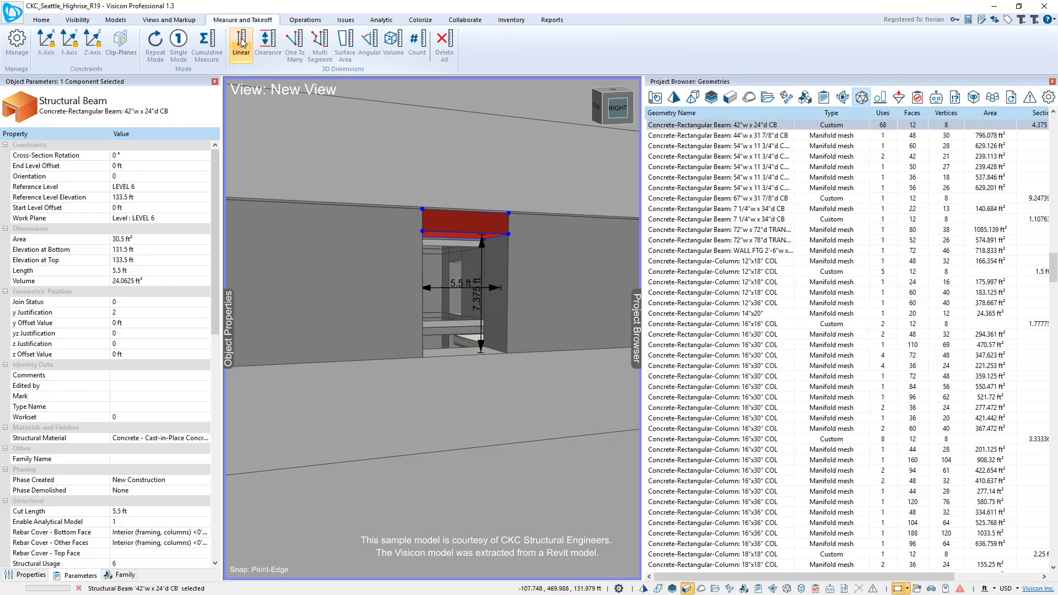
pyautogui.click(241, 43)
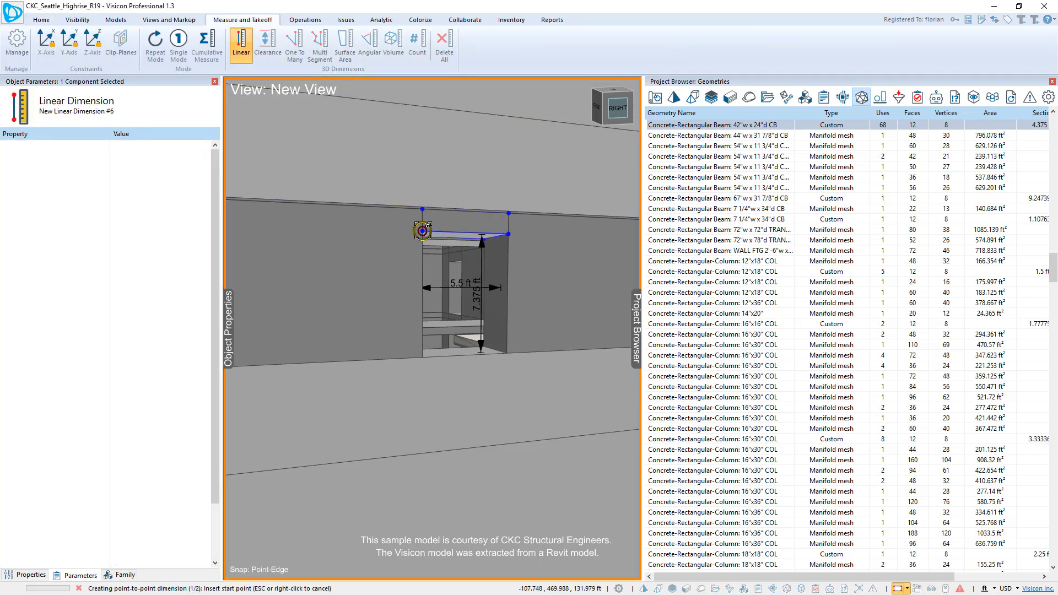
pyautogui.click(422, 231)
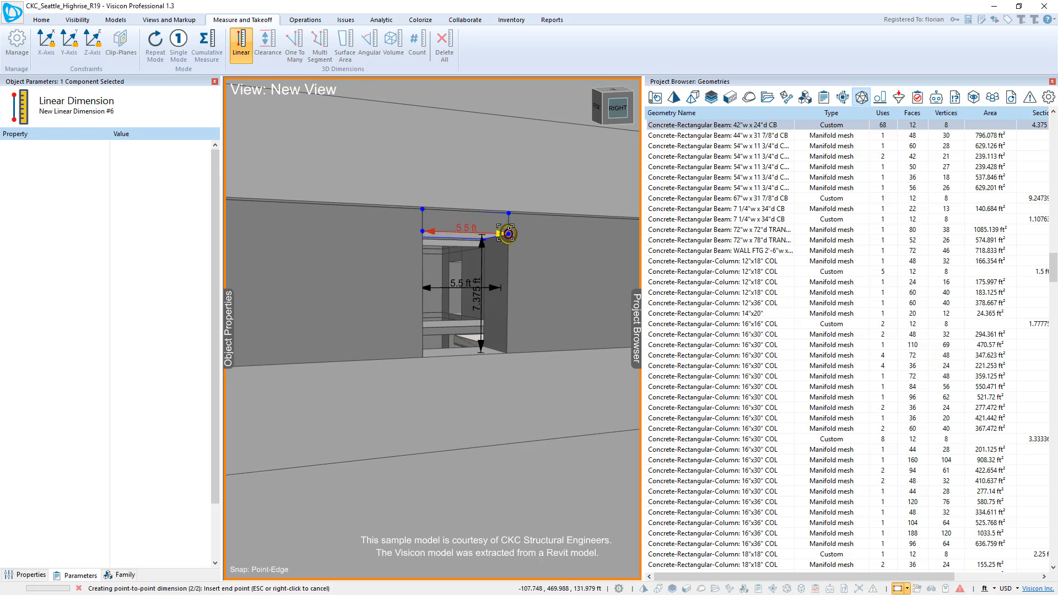
pyautogui.click(467, 238)
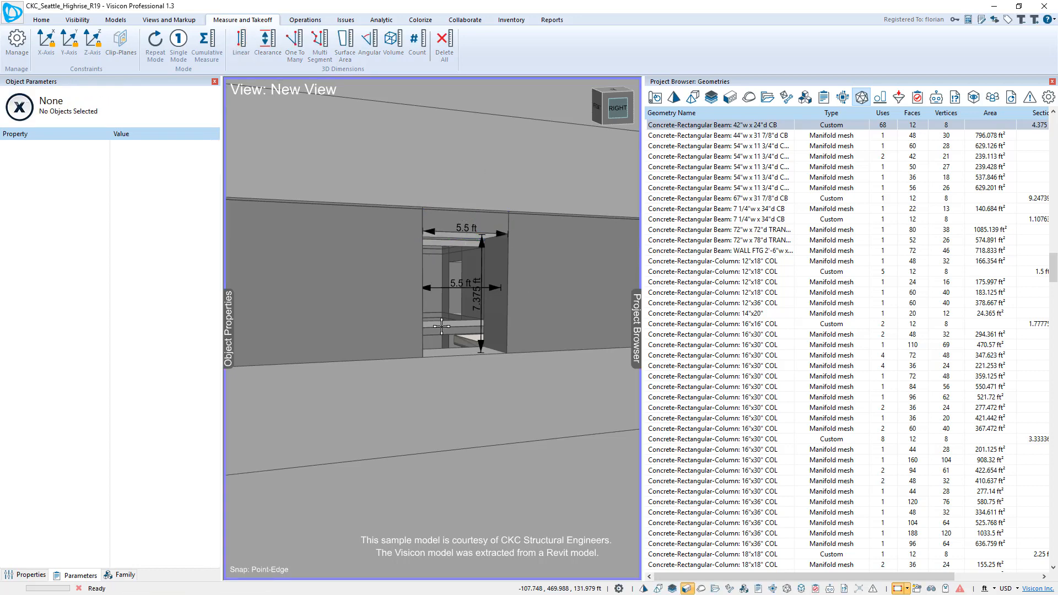
pyautogui.moveTo(378, 346); pyautogui.dragTo(383, 347, button='middle')
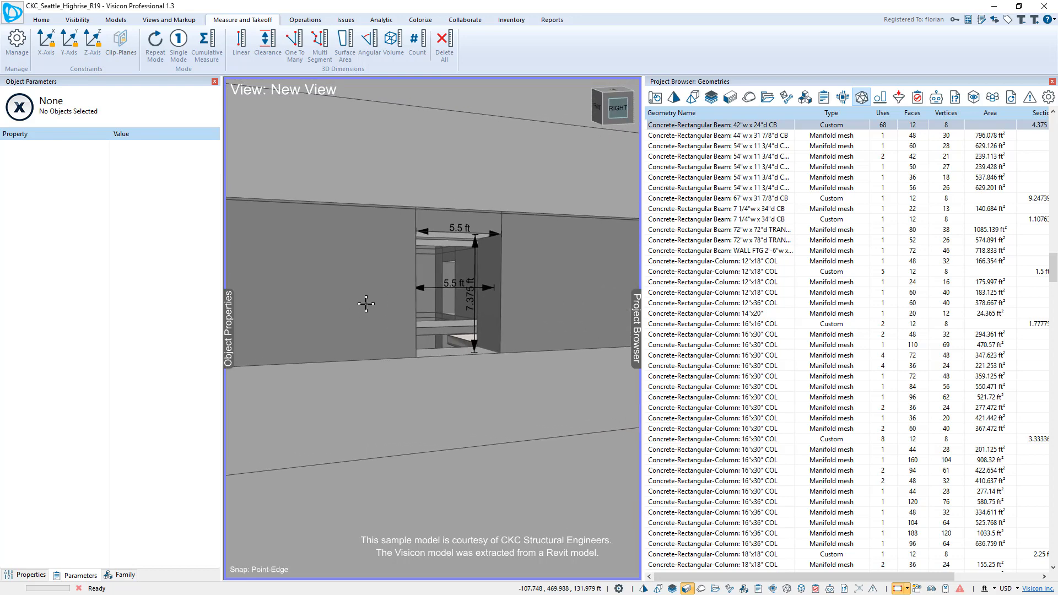
pyautogui.scroll(-3, 366, 304)
pyautogui.scroll(-3, 366, 304)
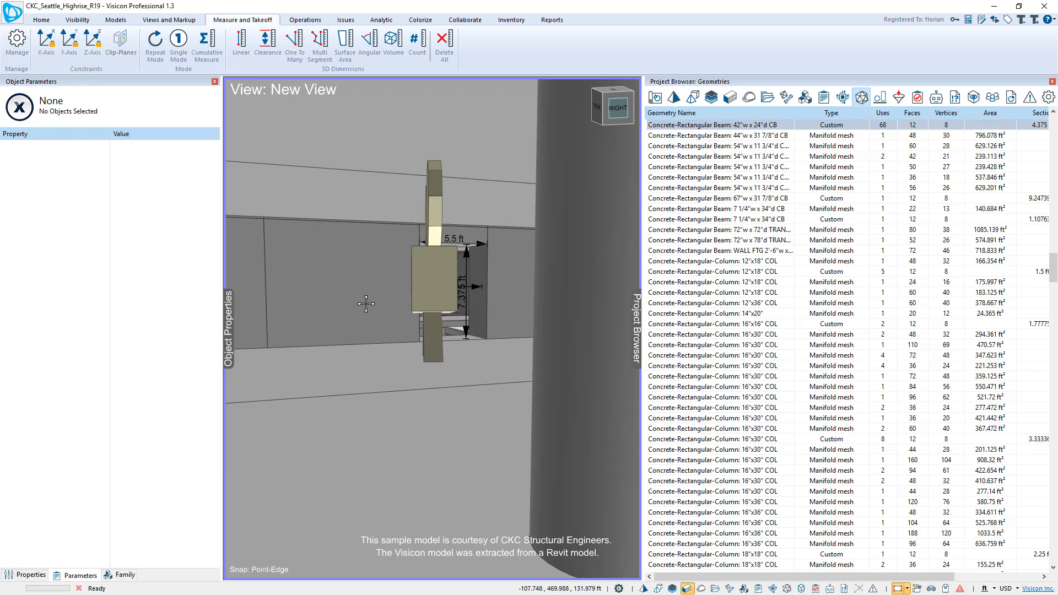
pyautogui.scroll(-3, 366, 304)
pyautogui.scroll(-2, 364, 306)
pyautogui.scroll(-3, 363, 308)
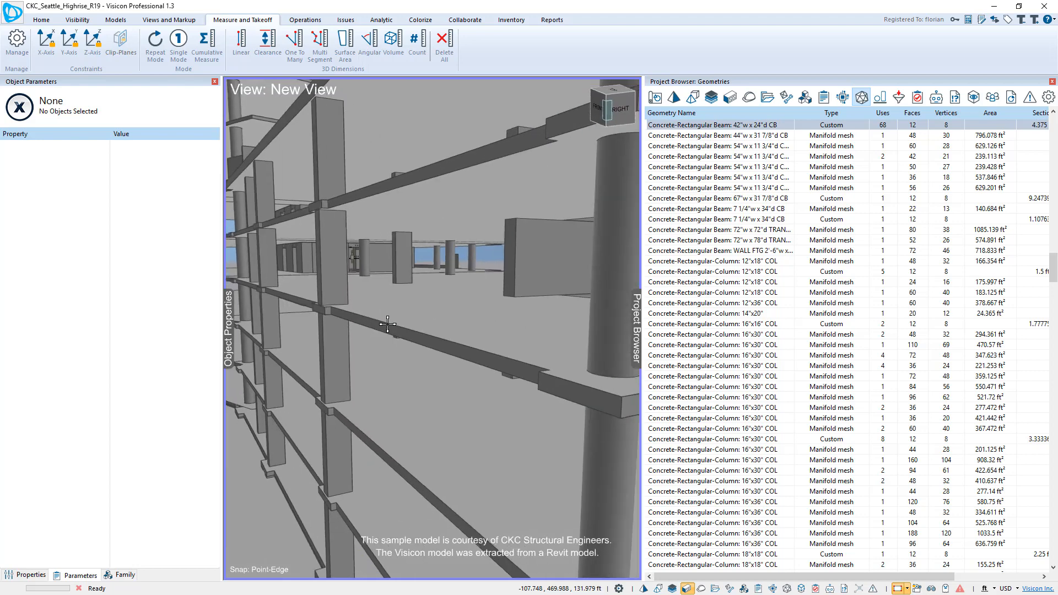
# Orbit out across the tower's floors and select a 36" concrete shear wall
pyautogui.moveTo(347, 310); pyautogui.dragTo(408, 275, button='middle')
pyautogui.click(353, 267)
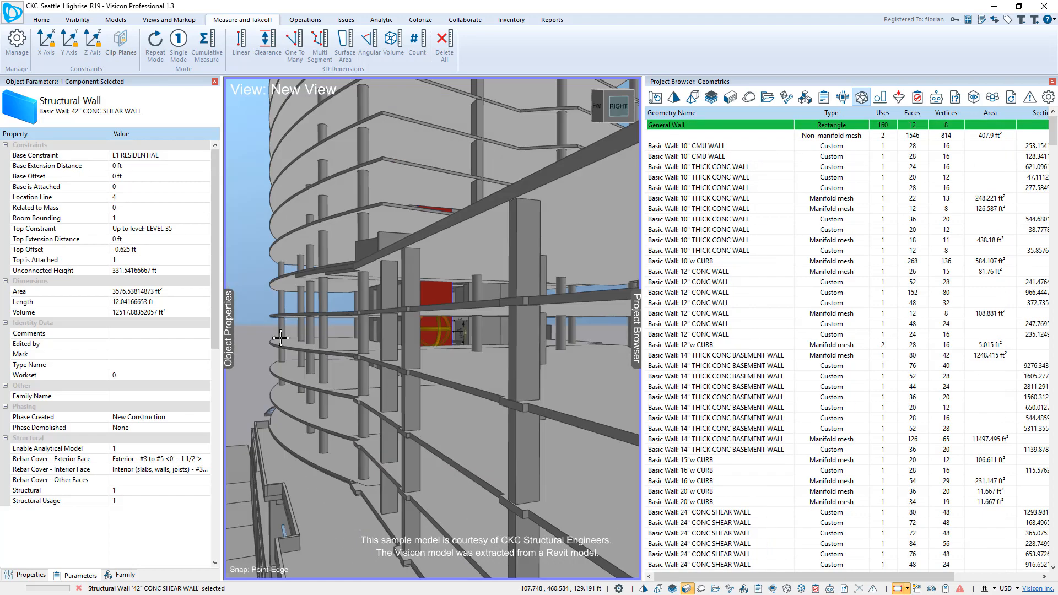
pyautogui.moveTo(336, 347); pyautogui.dragTo(404, 345, button='middle')
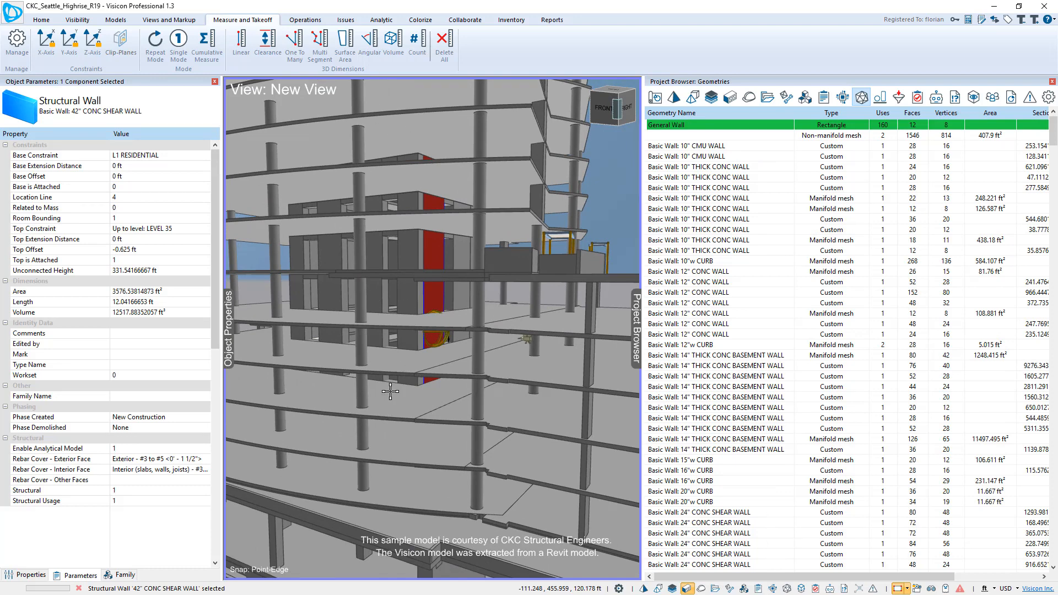
# Add clip plane A at the 36" concrete shear wall and drag it to cut the model
pyautogui.click(405, 298)
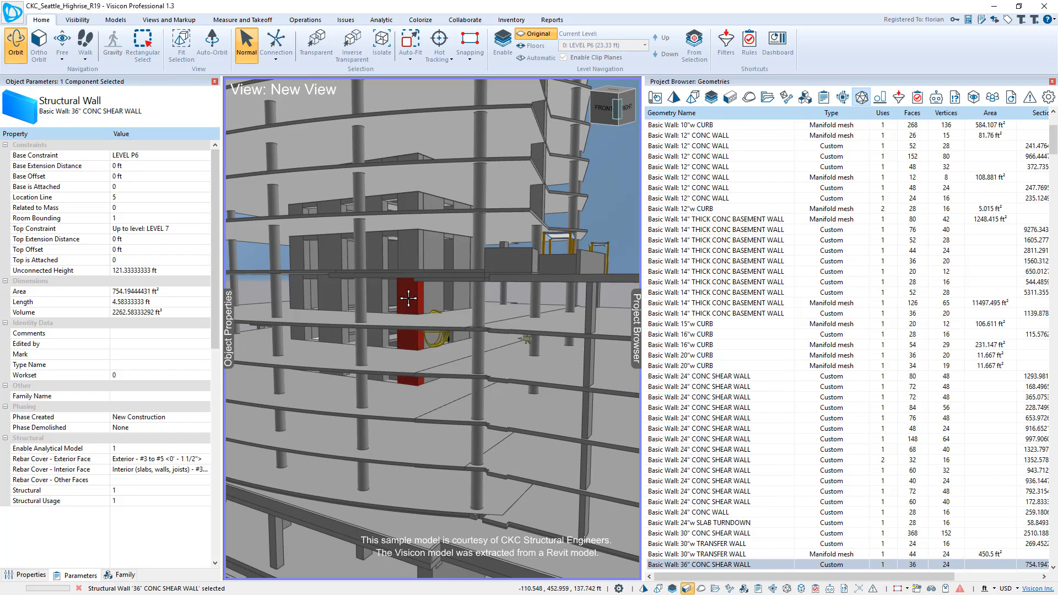
pyautogui.rightClick(409, 297)
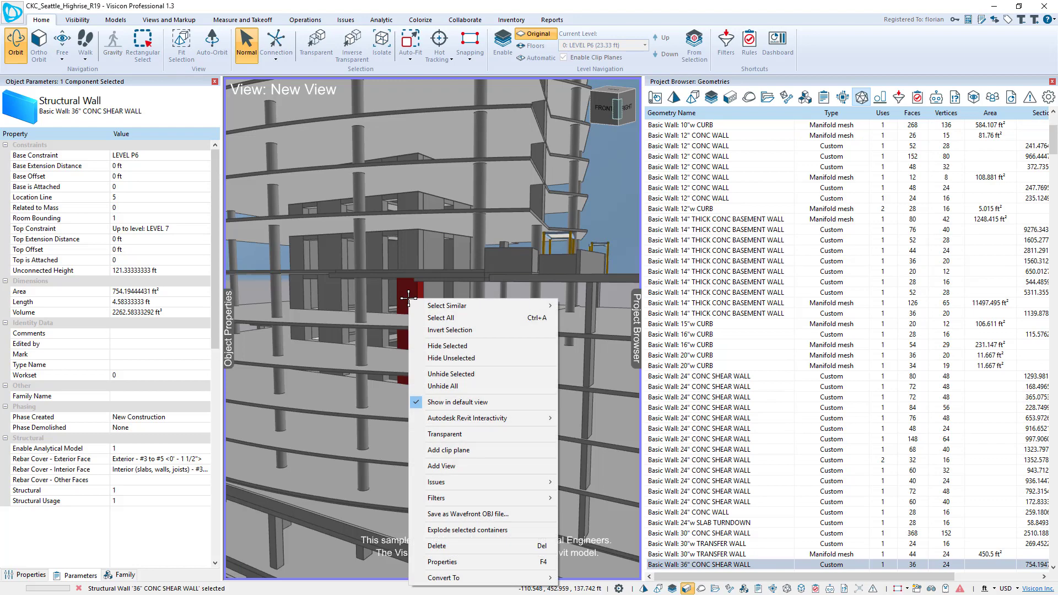
pyautogui.click(469, 451)
pyautogui.moveTo(400, 297)
pyautogui.mouseDown()
pyautogui.moveTo(375, 310)
pyautogui.moveTo(393, 318)
pyautogui.mouseUp()
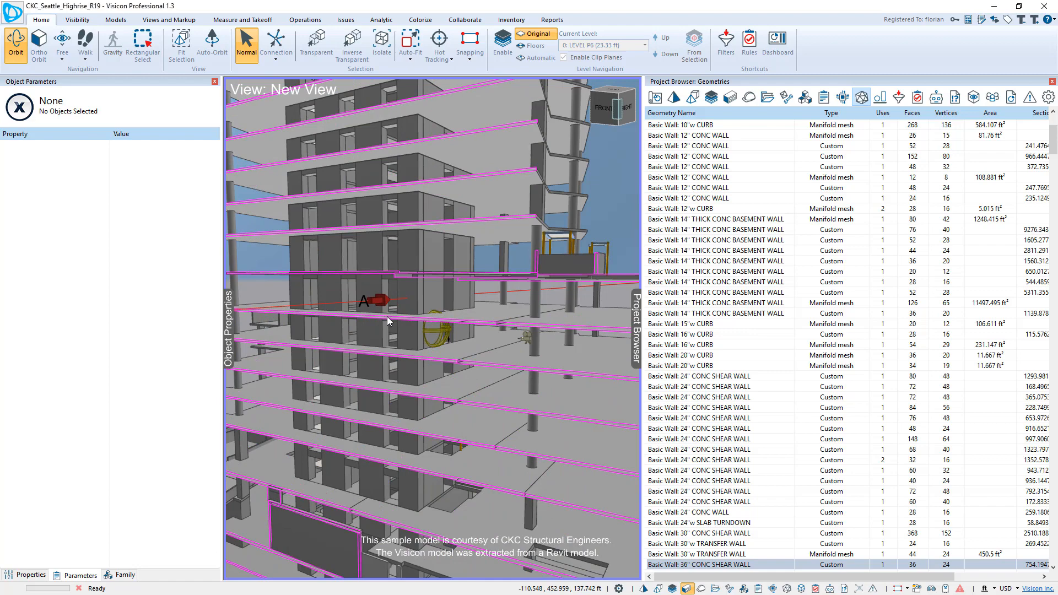
# Add clip plane B at a second structural wall and shift it to cut the model
pyautogui.moveTo(496, 339); pyautogui.dragTo(429, 299, button='middle')
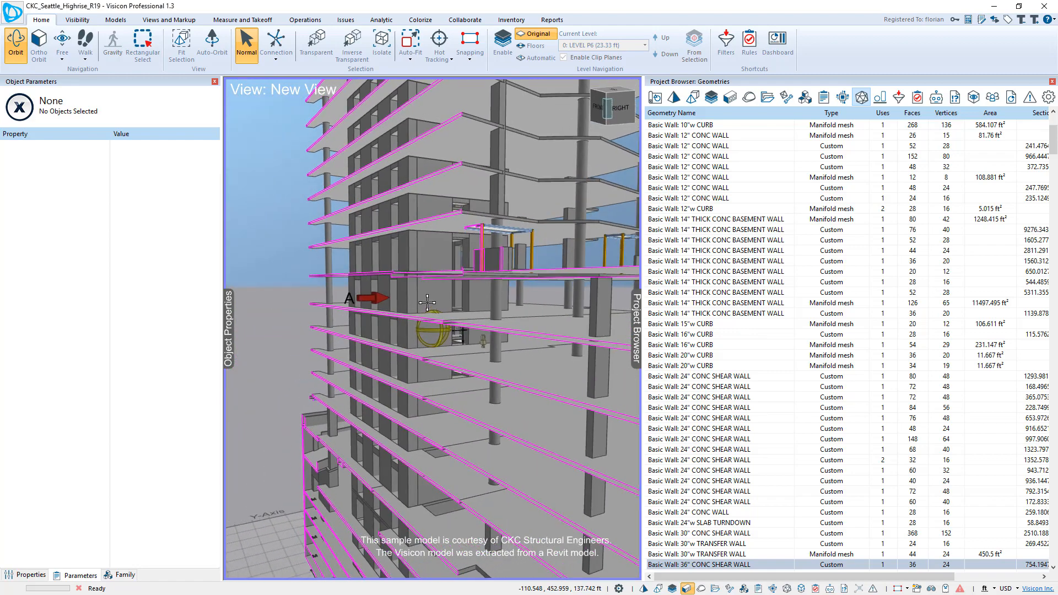
pyautogui.click(429, 299)
pyautogui.rightClick(430, 298)
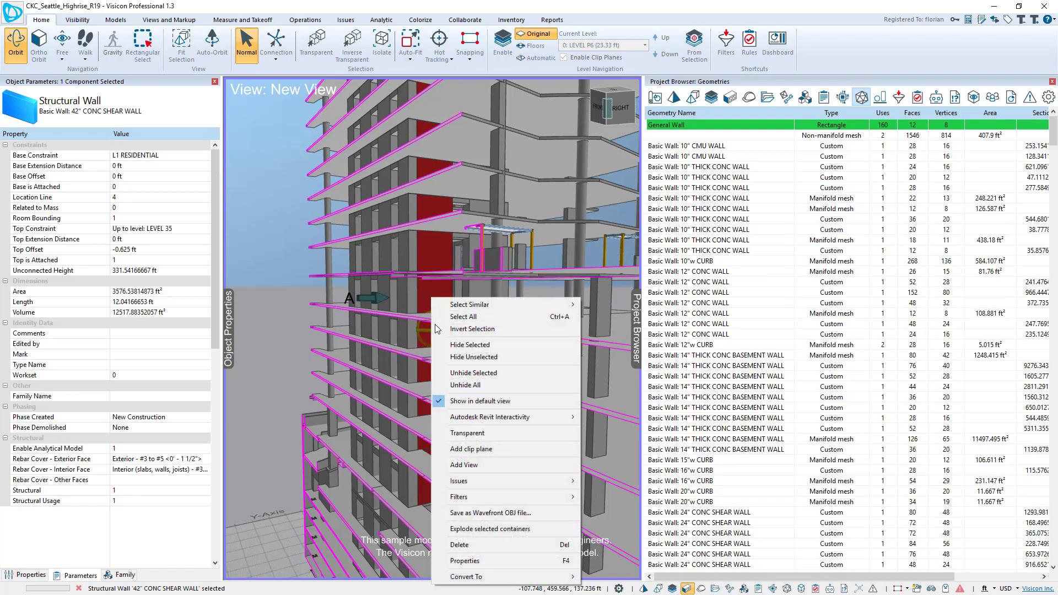
pyautogui.click(490, 453)
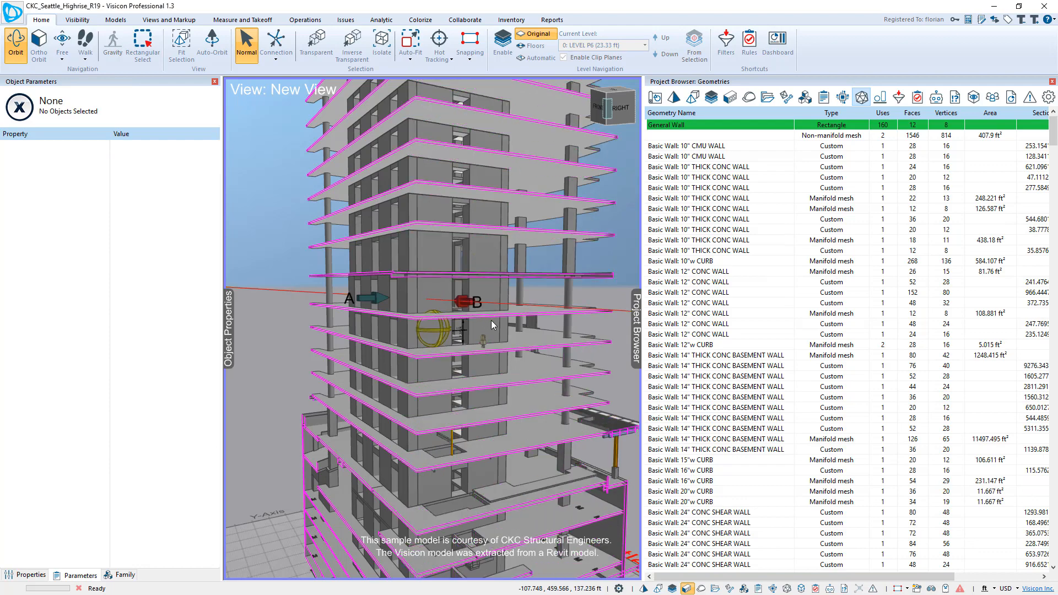
pyautogui.moveTo(434, 305)
pyautogui.mouseDown()
pyautogui.moveTo(457, 342)
pyautogui.moveTo(397, 326)
pyautogui.mouseUp()
# Add clip plane C at a structural floor slab and raise it to expose the top floor
pyautogui.click(402, 321)
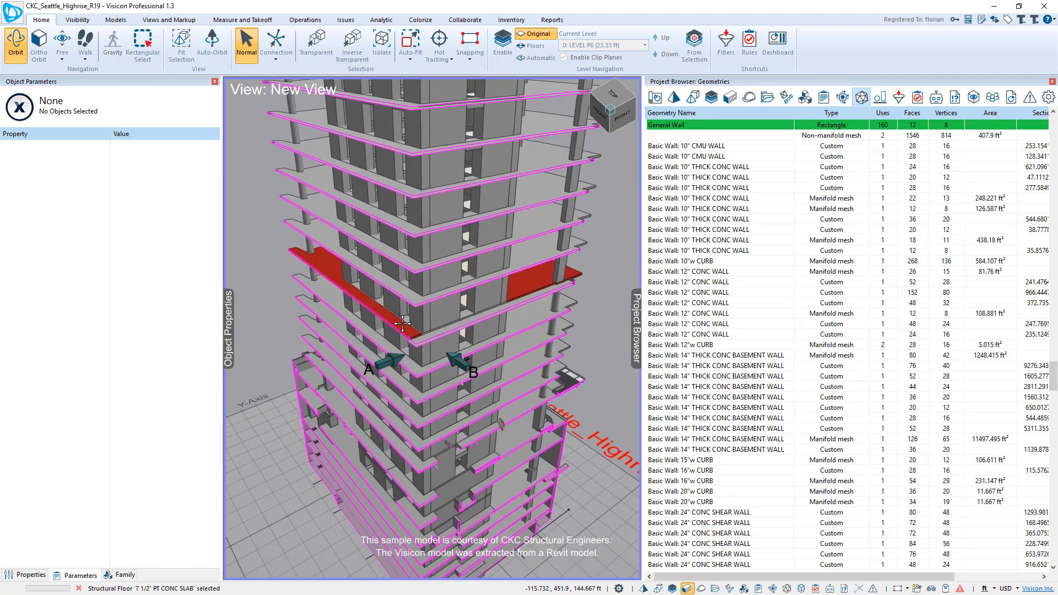
pyautogui.rightClick(403, 321)
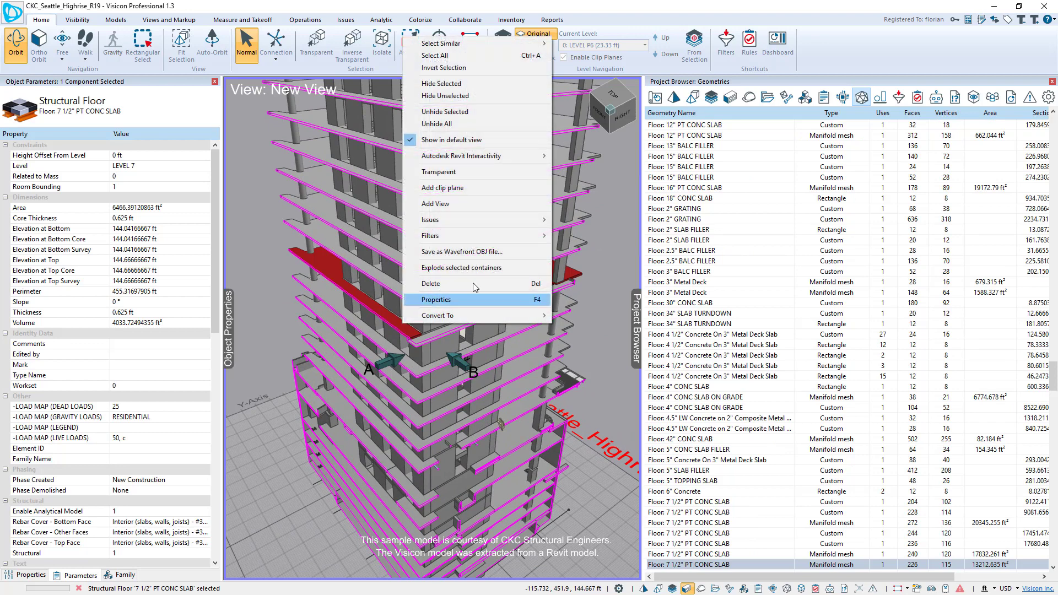
pyautogui.click(485, 187)
pyautogui.moveTo(403, 311); pyautogui.dragTo(400, 248)
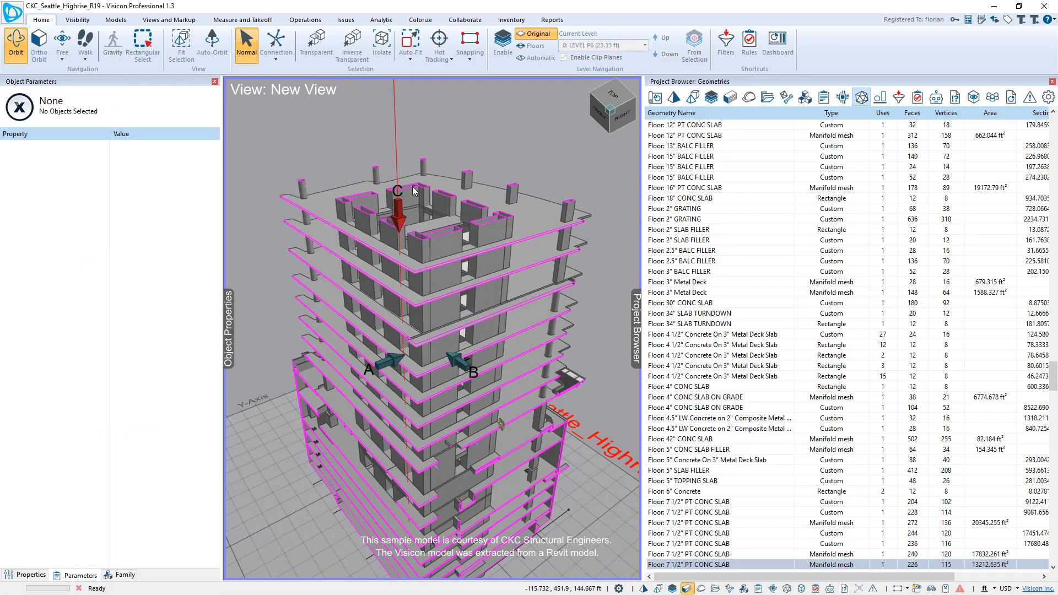
pyautogui.moveTo(428, 423); pyautogui.dragTo(485, 293)
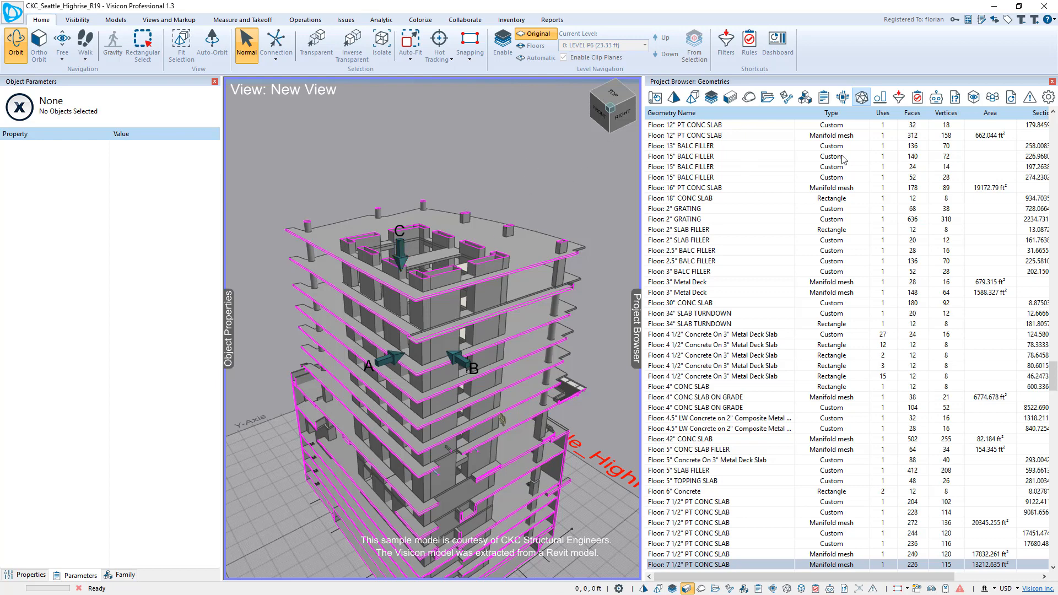
# Reopen the Default view from the saved views list and orbit to look down on the tower
pyautogui.click(973, 97)
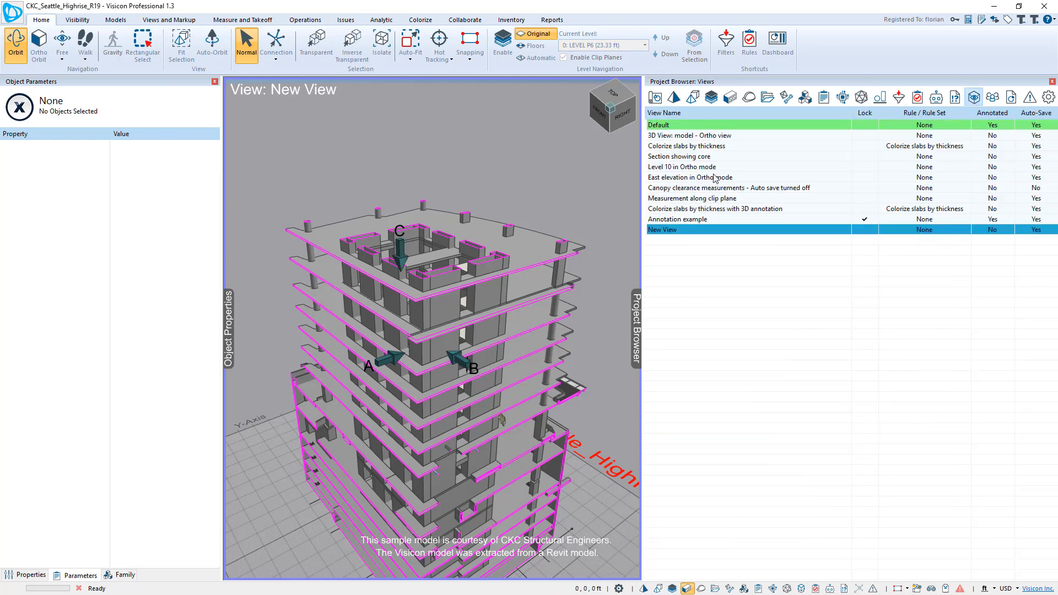
pyautogui.doubleClick(704, 125)
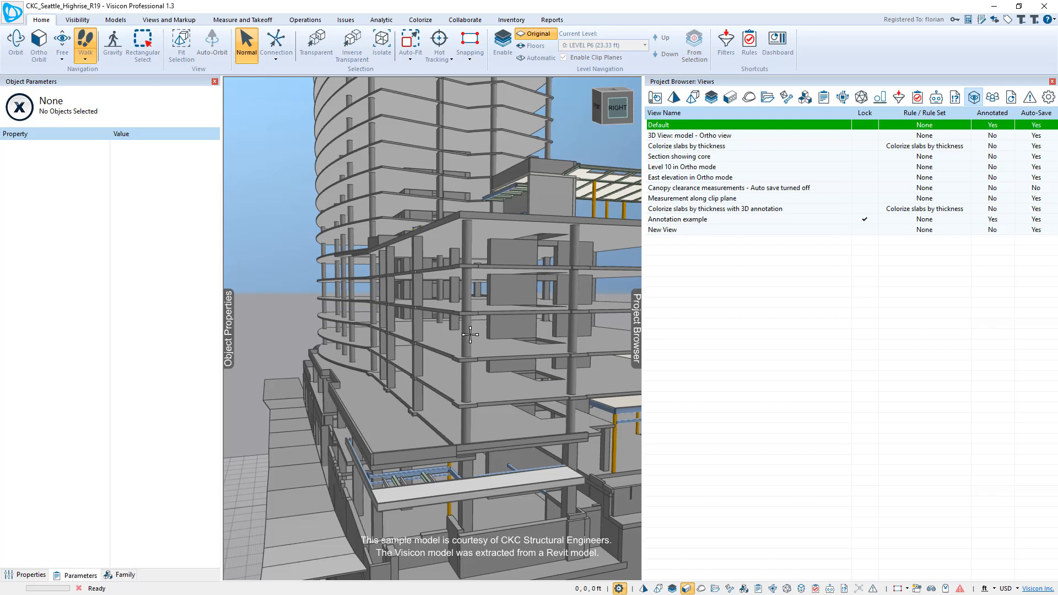
pyautogui.moveTo(451, 273); pyautogui.dragTo(424, 399)
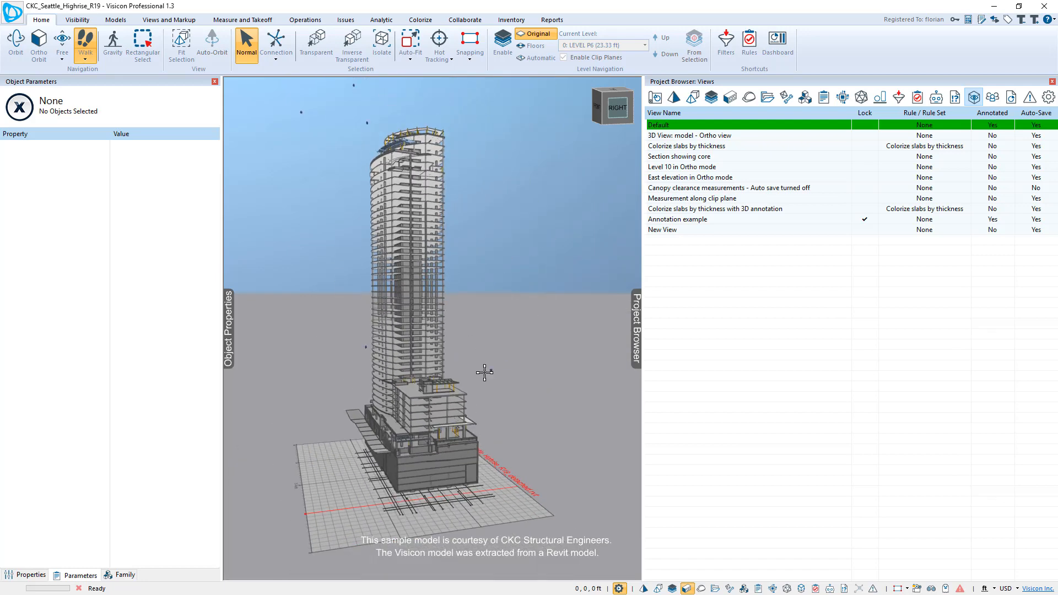
pyautogui.moveTo(485, 373); pyautogui.dragTo(564, 259)
pyautogui.moveTo(445, 266); pyautogui.dragTo(490, 365)
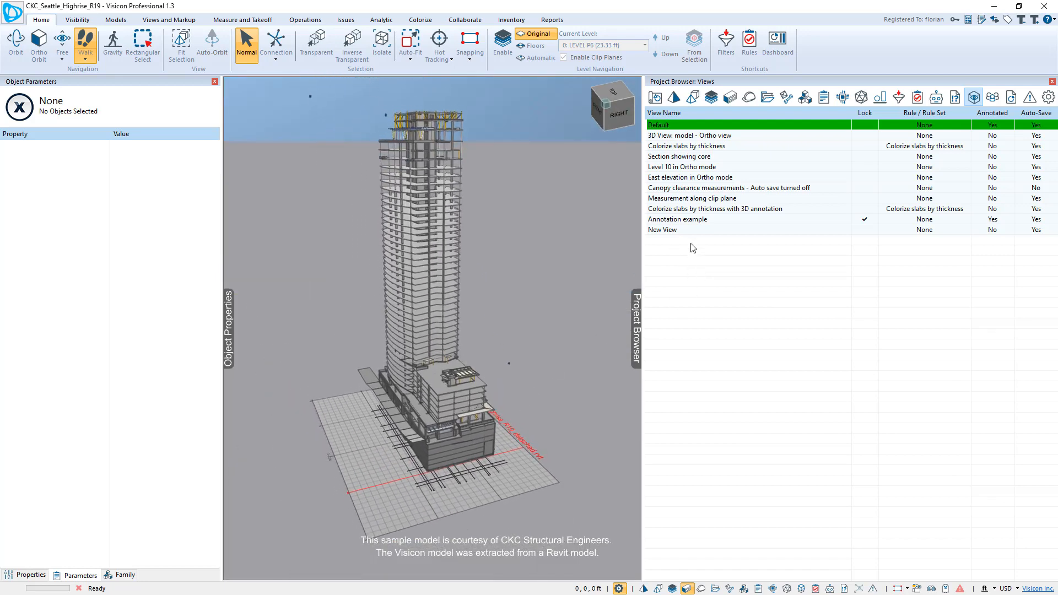
pyautogui.doubleClick(699, 230)
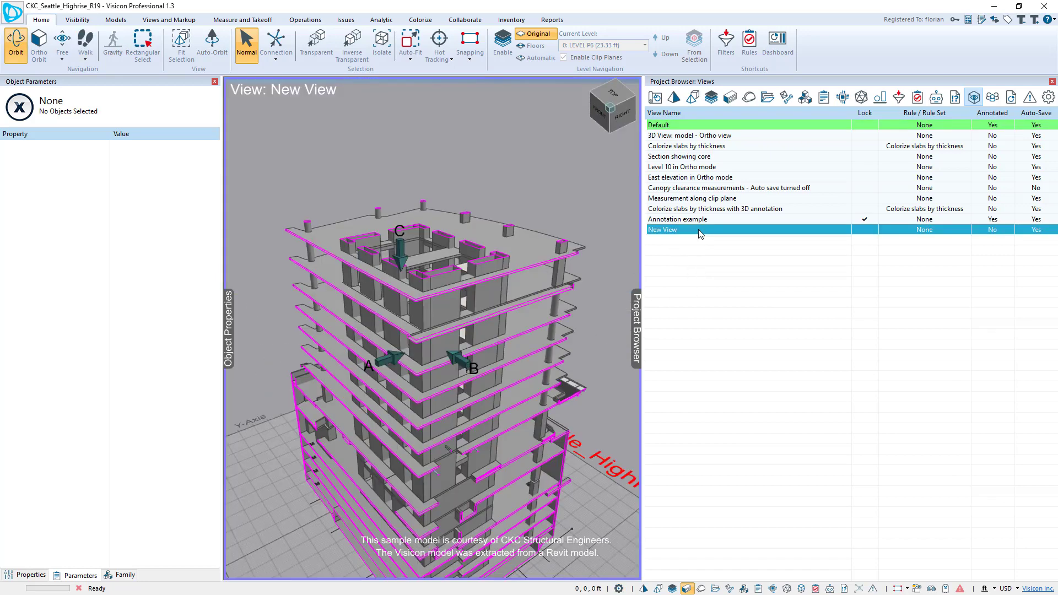
pyautogui.doubleClick(718, 125)
# Create New View #2 from Default, frame it top-down on the podium wall, and clear the selection
pyautogui.rightClick(715, 126)
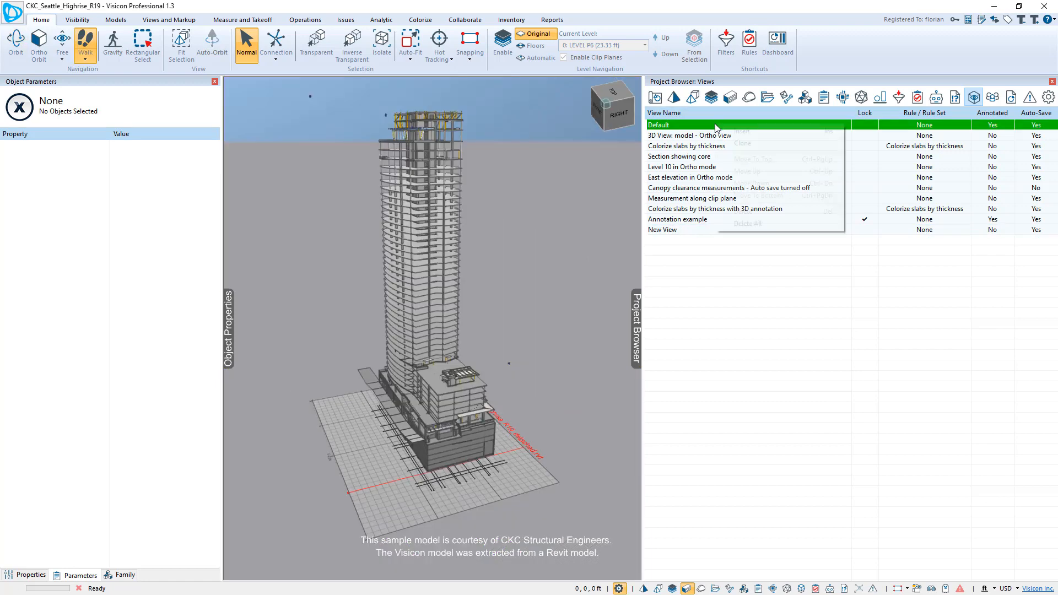
pyautogui.click(747, 137)
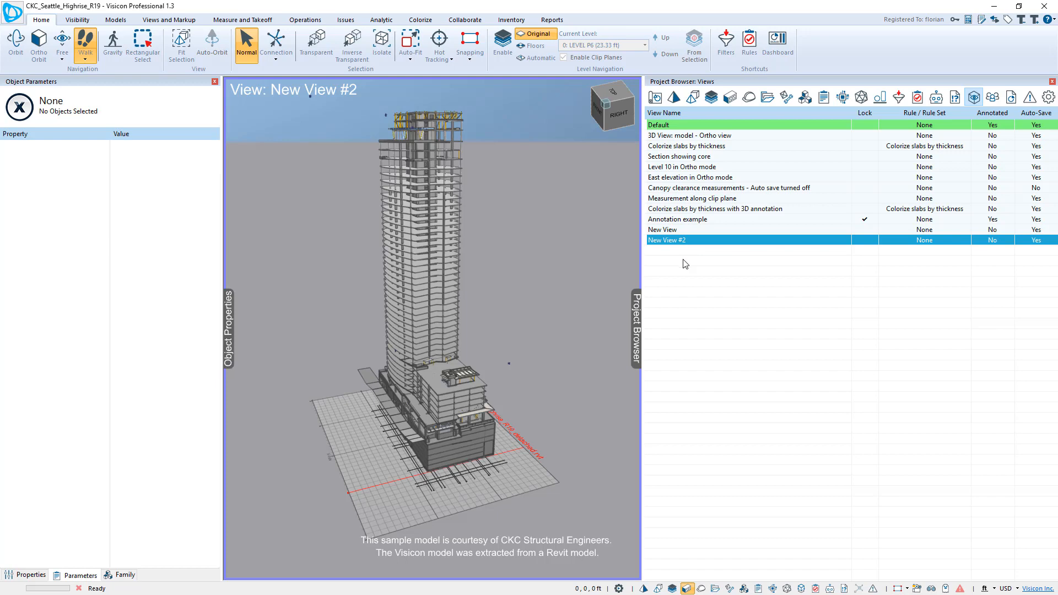
pyautogui.click(464, 383)
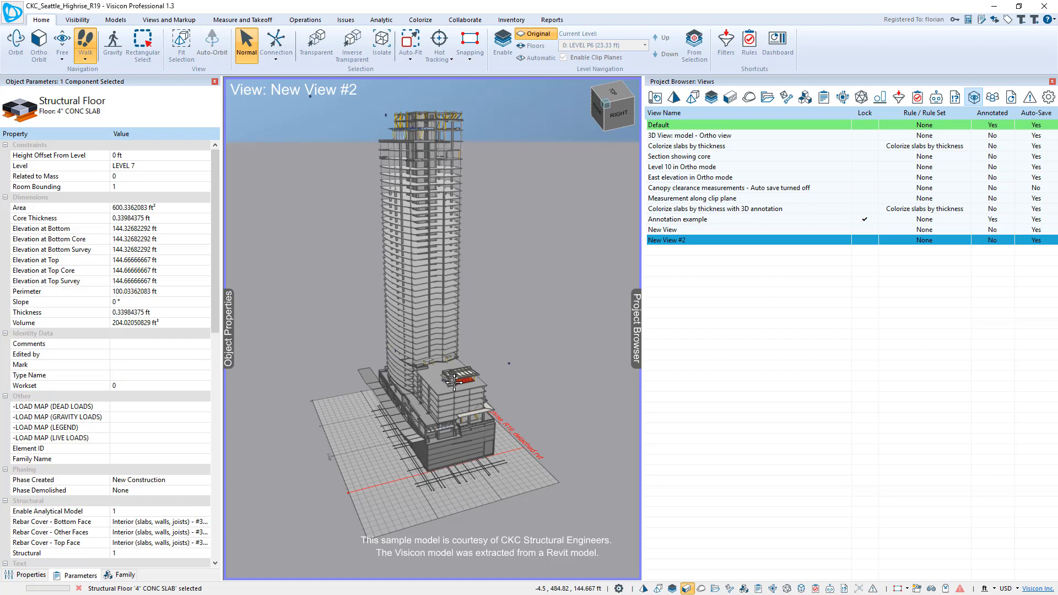
pyautogui.click(454, 380)
pyautogui.scroll(8, 453, 380)
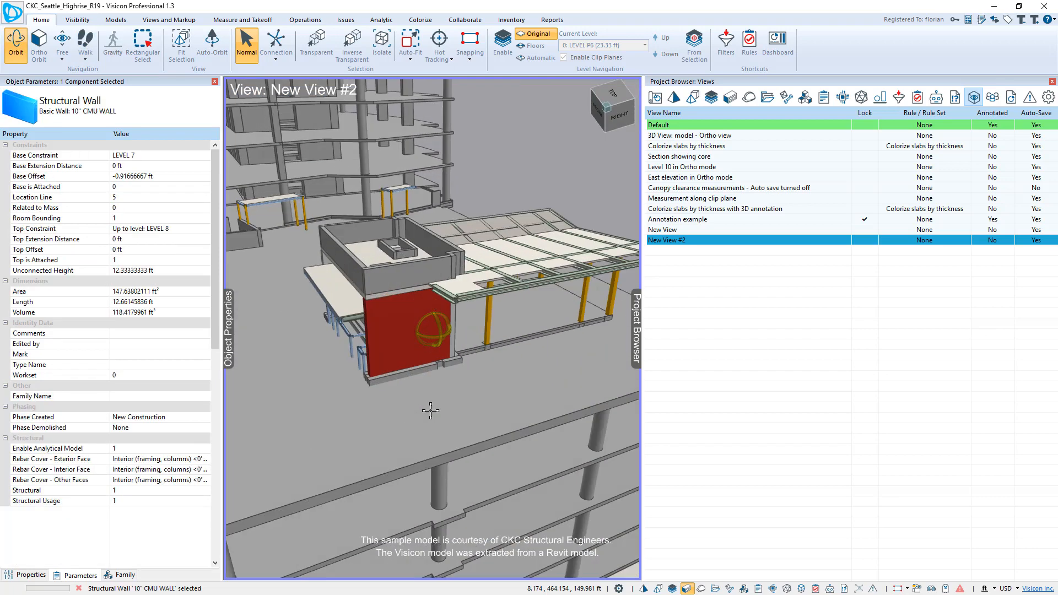
pyautogui.scroll(3, 429, 411)
pyautogui.moveTo(429, 411); pyautogui.dragTo(470, 261, button='middle')
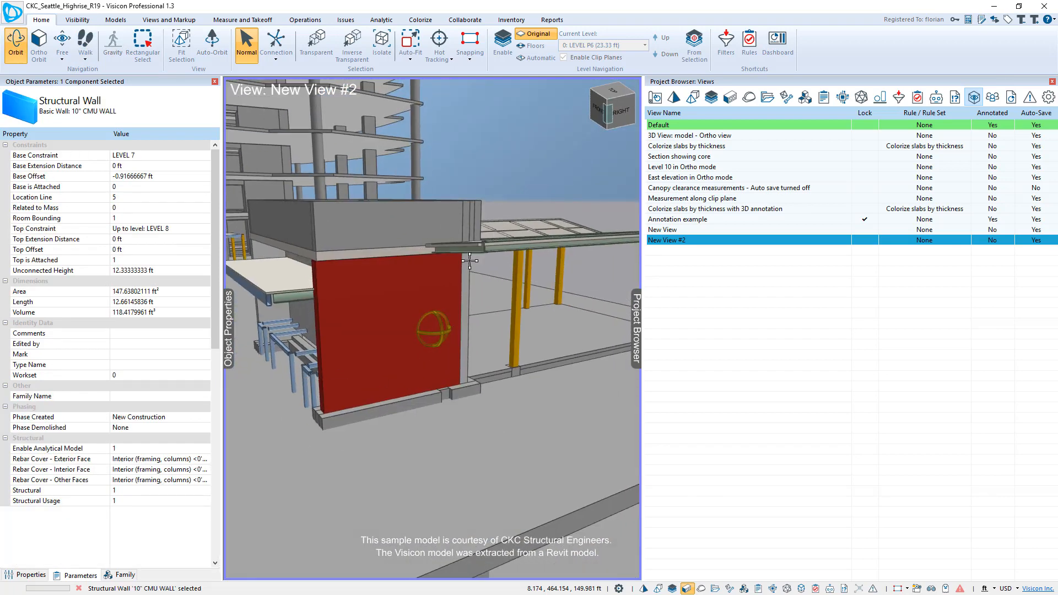
pyautogui.moveTo(406, 289); pyautogui.dragTo(518, 227, button='middle')
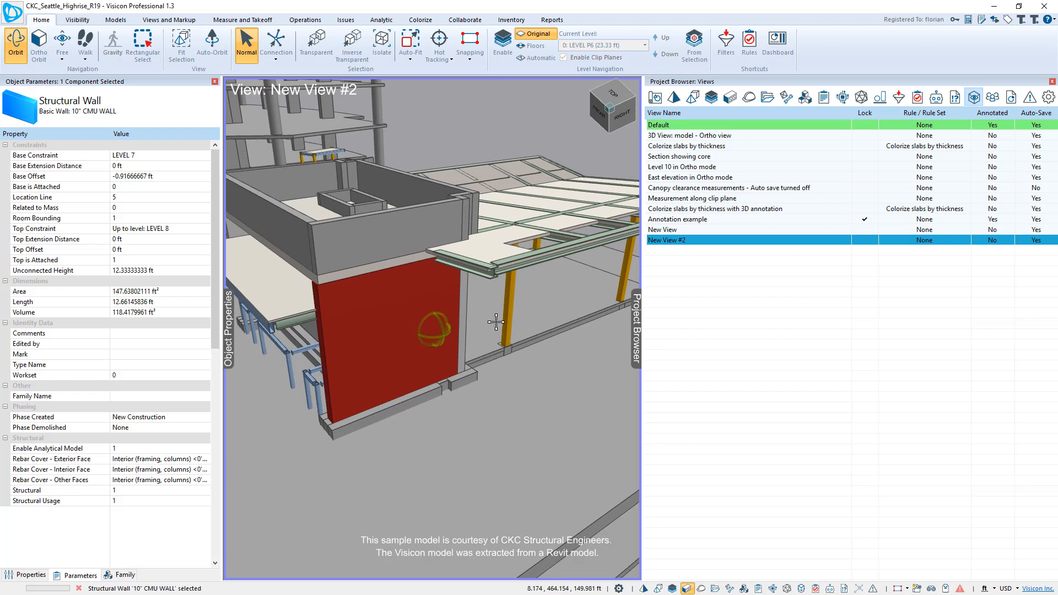
pyautogui.moveTo(495, 322); pyautogui.dragTo(485, 324, button='middle')
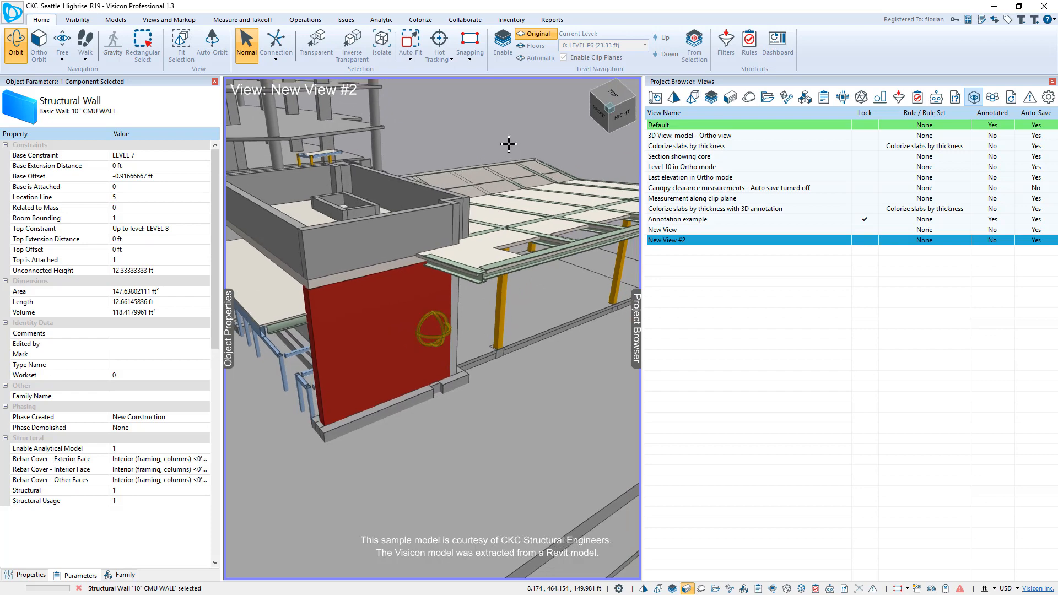
pyautogui.press('Escape')
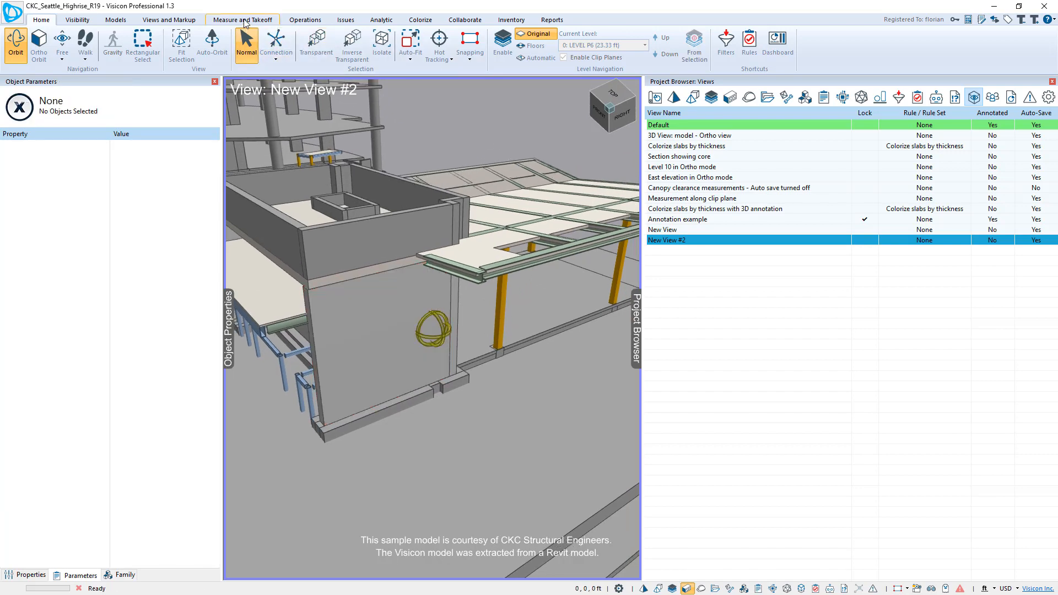
# Draw a closed freehand Pen loop around the podium wall in New View #2
pyautogui.click(169, 19)
pyautogui.click(424, 41)
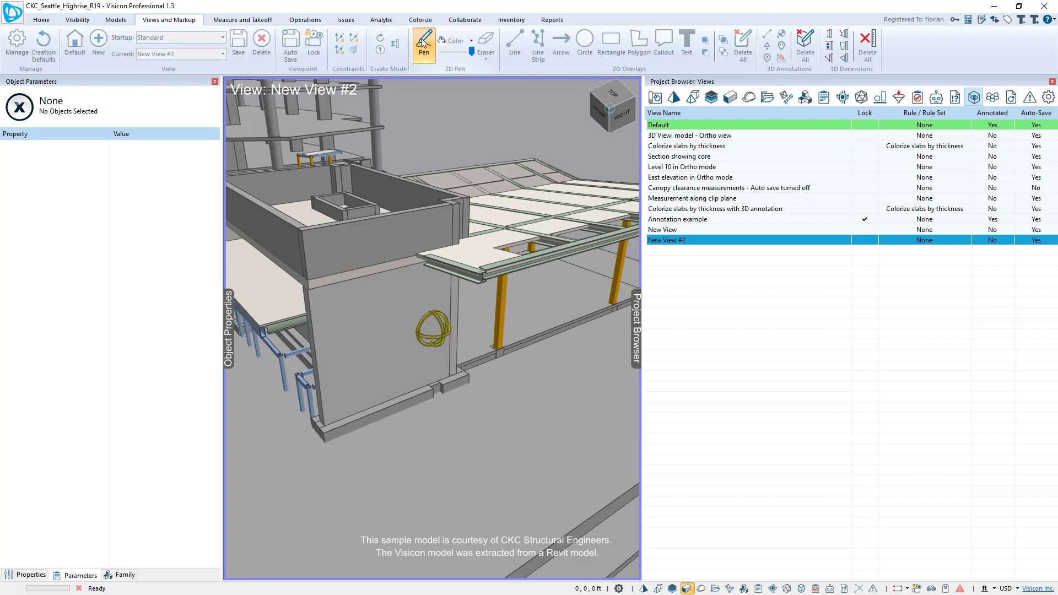
pyautogui.moveTo(455, 248); pyautogui.dragTo(424, 199)
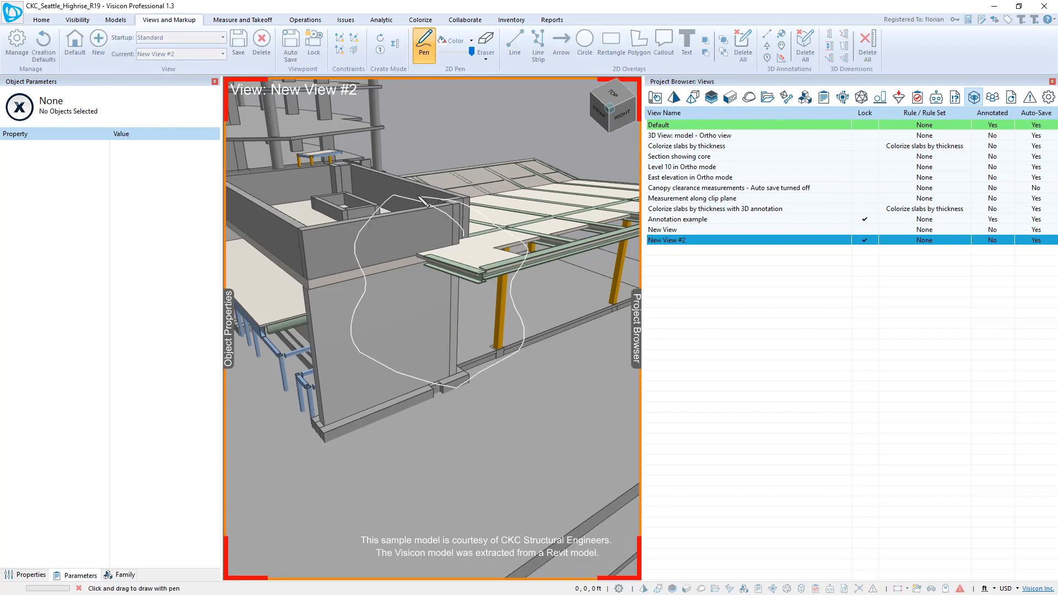
# Place a text callout pointing at the wall and move its box over the slab
pyautogui.click(663, 42)
pyautogui.click(314, 150)
pyautogui.click(389, 236)
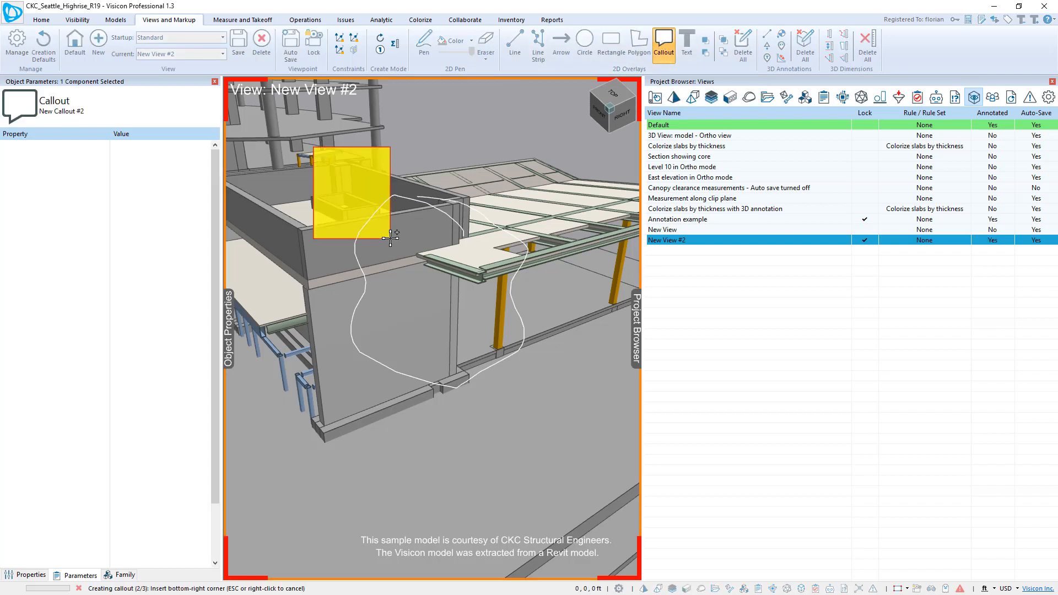
pyautogui.click(450, 298)
pyautogui.moveTo(357, 197); pyautogui.dragTo(527, 178)
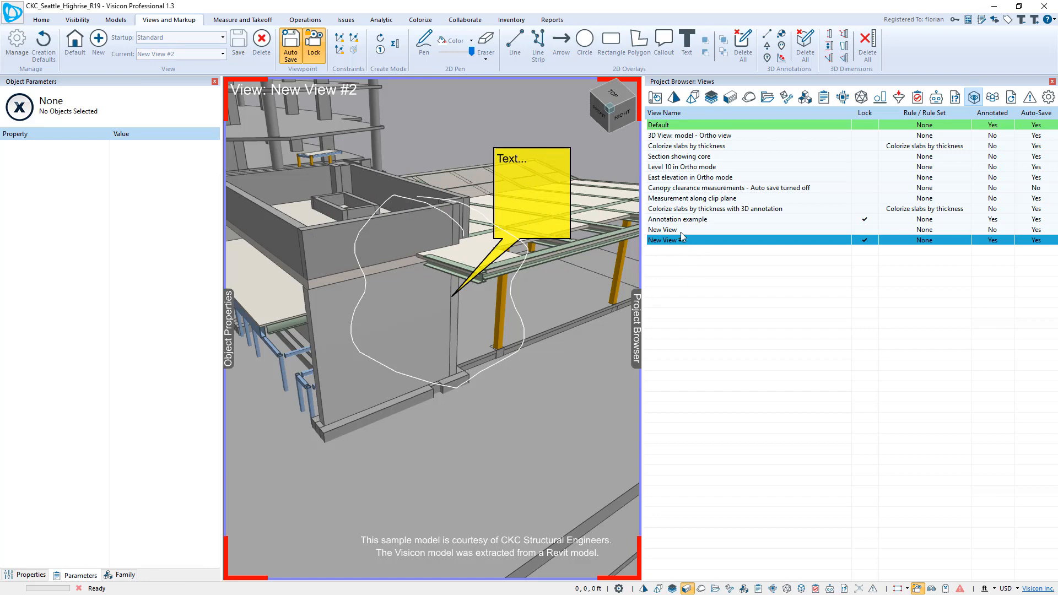
# Return to the Default tower view and adjust its angle
pyautogui.doubleClick(696, 124)
pyautogui.moveTo(512, 297); pyautogui.dragTo(446, 369, button='middle')
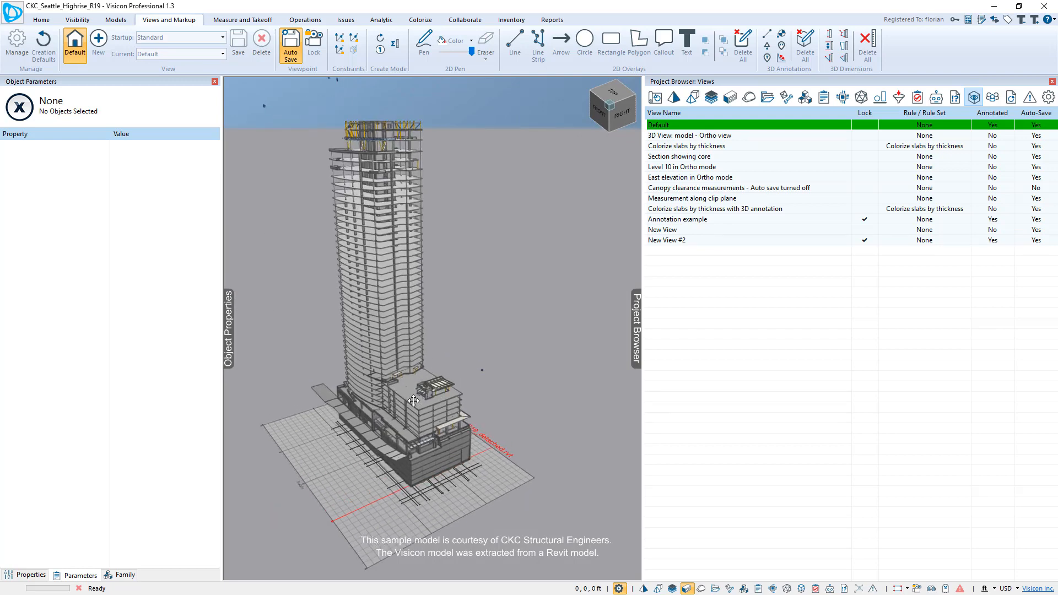
# Enable Level Navigation to show a single level and orbit the foundation floor slice
pyautogui.moveTo(394, 385); pyautogui.dragTo(423, 420, button='middle')
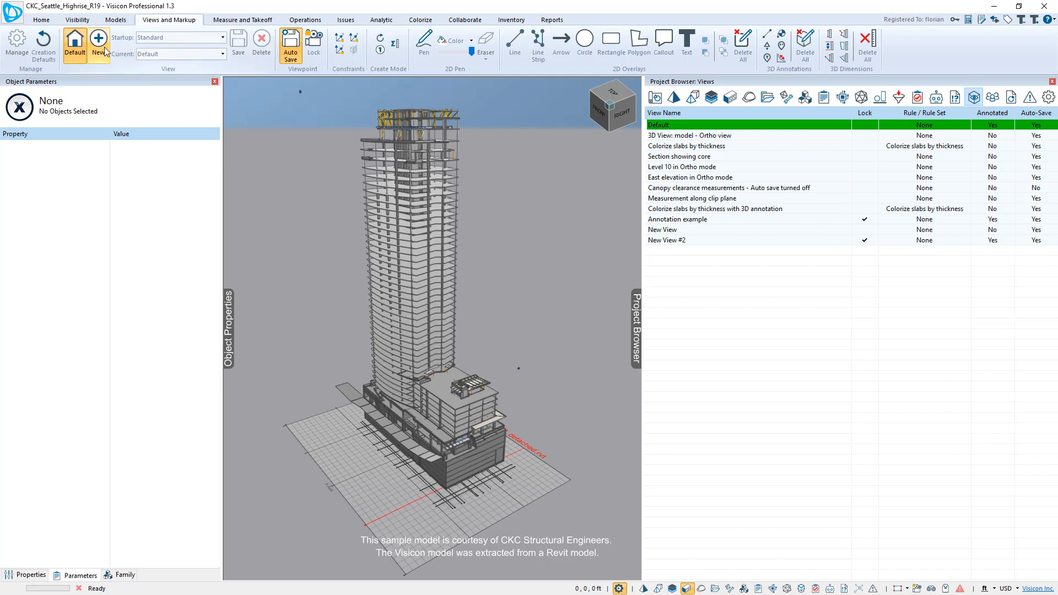
pyautogui.click(42, 20)
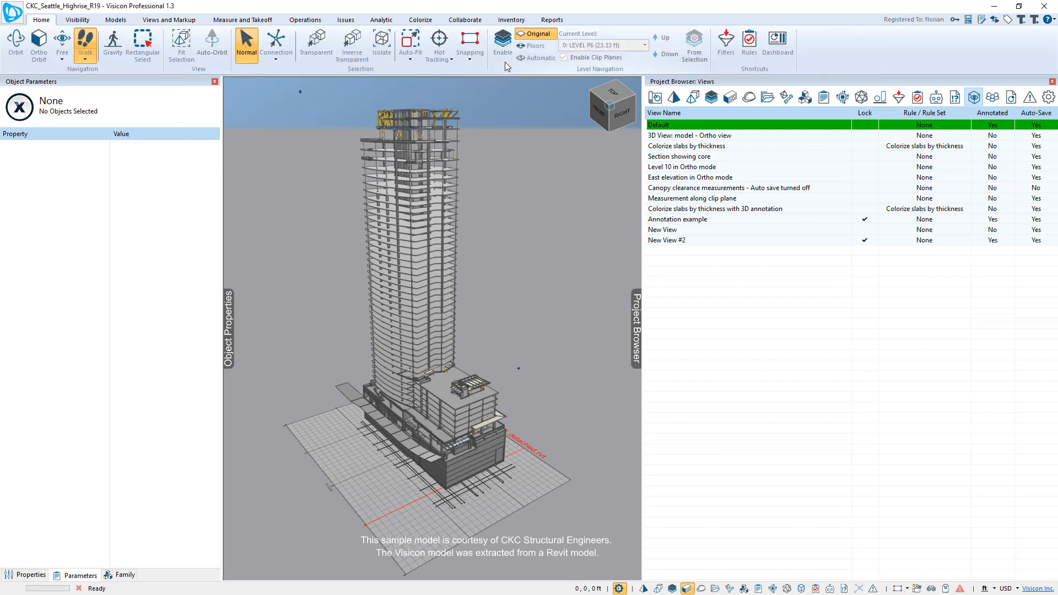
pyautogui.click(502, 41)
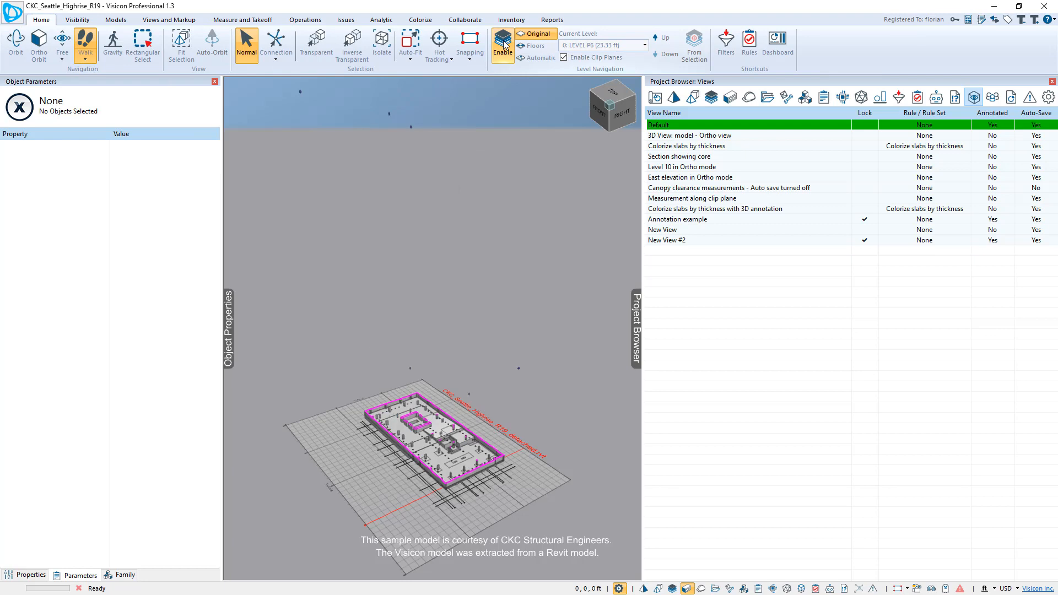
pyautogui.scroll(2, 471, 409)
pyautogui.scroll(2, 463, 396)
pyautogui.scroll(2, 450, 383)
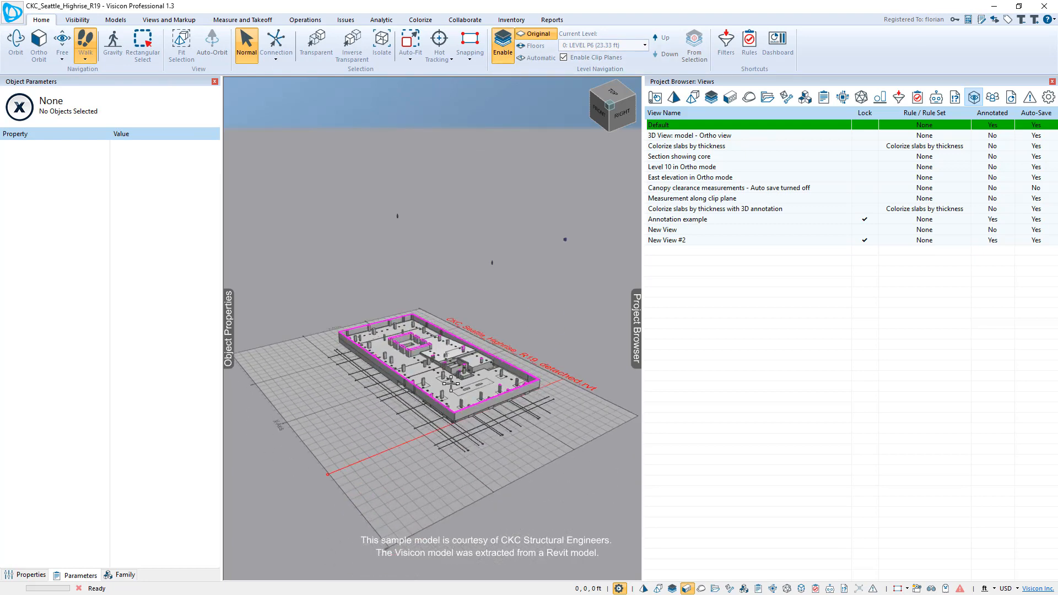
pyautogui.click(450, 383)
pyautogui.click(439, 340)
pyautogui.moveTo(444, 353)
pyautogui.mouseDown(button='middle')
pyautogui.moveTo(436, 400)
pyautogui.moveTo(509, 205)
pyautogui.mouseUp(button='middle')
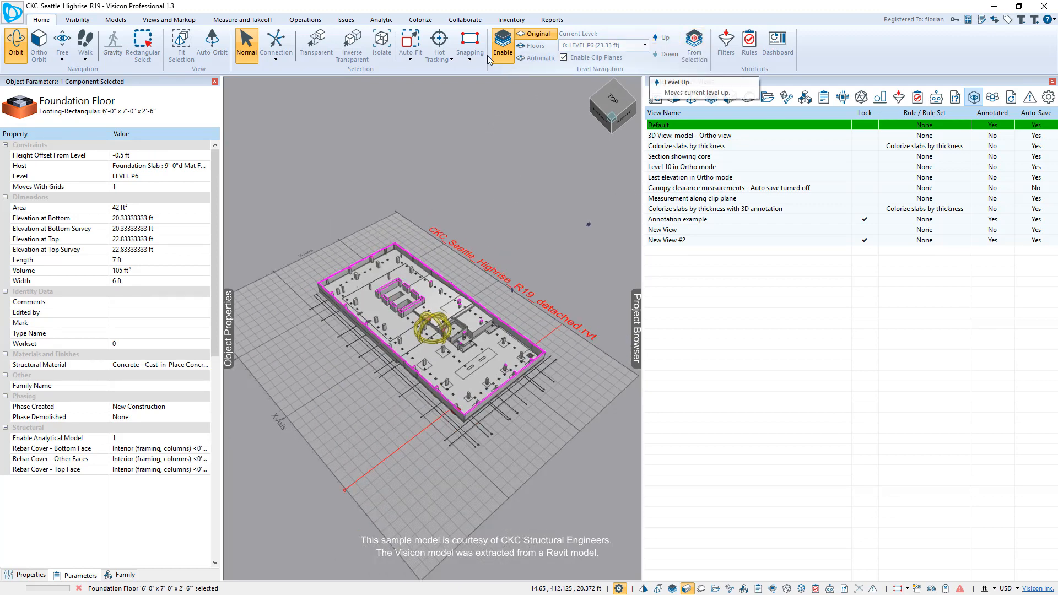
# Step up through the levels one at a time until LEVEL 7 is shown
pyautogui.click(662, 38)
pyautogui.click(662, 38)
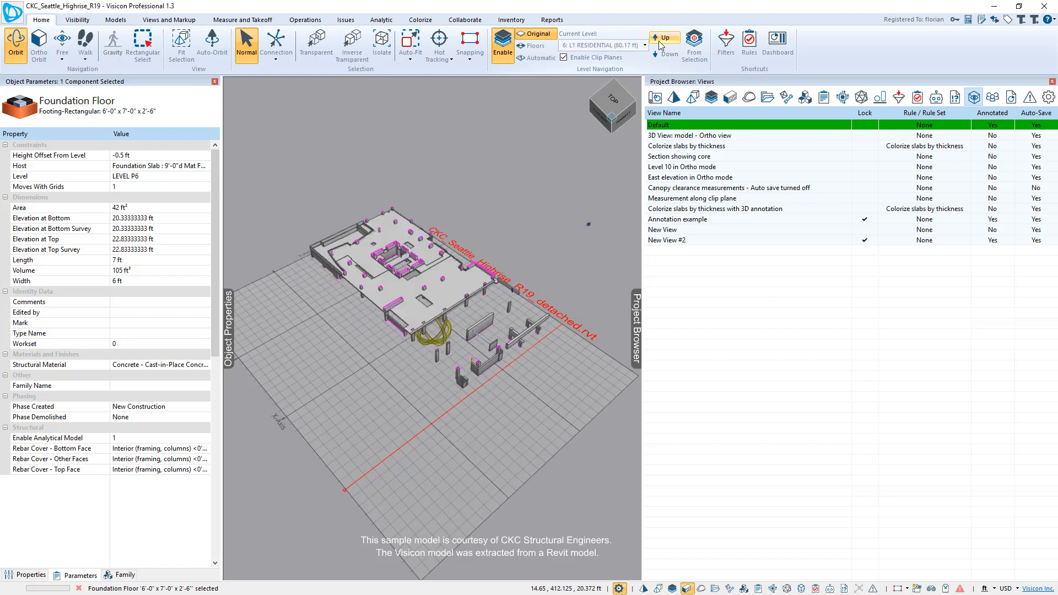
pyautogui.click(662, 38)
pyautogui.click(662, 39)
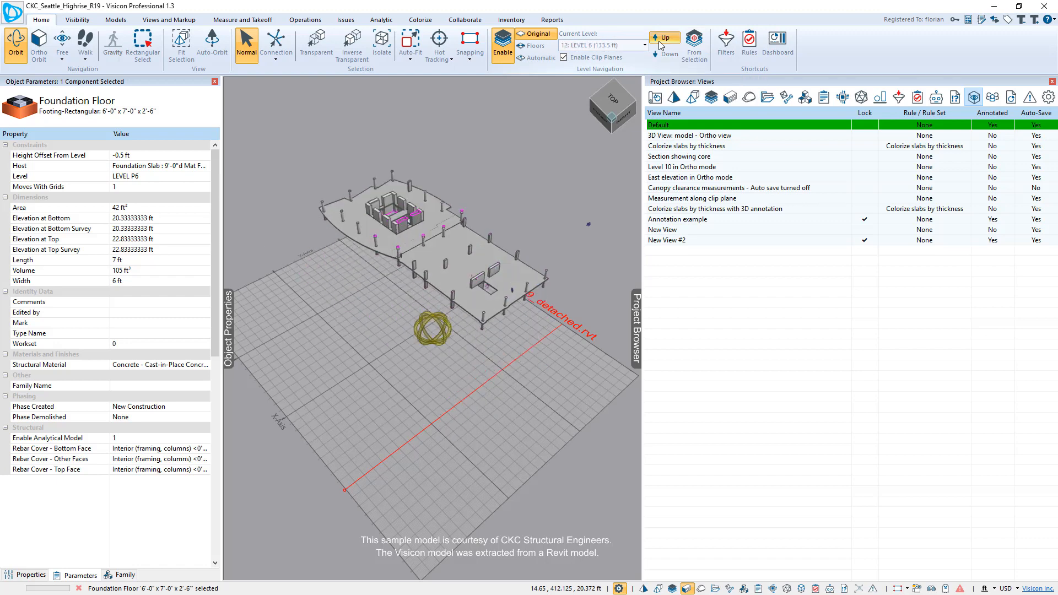
pyautogui.scroll(5, 507, 295)
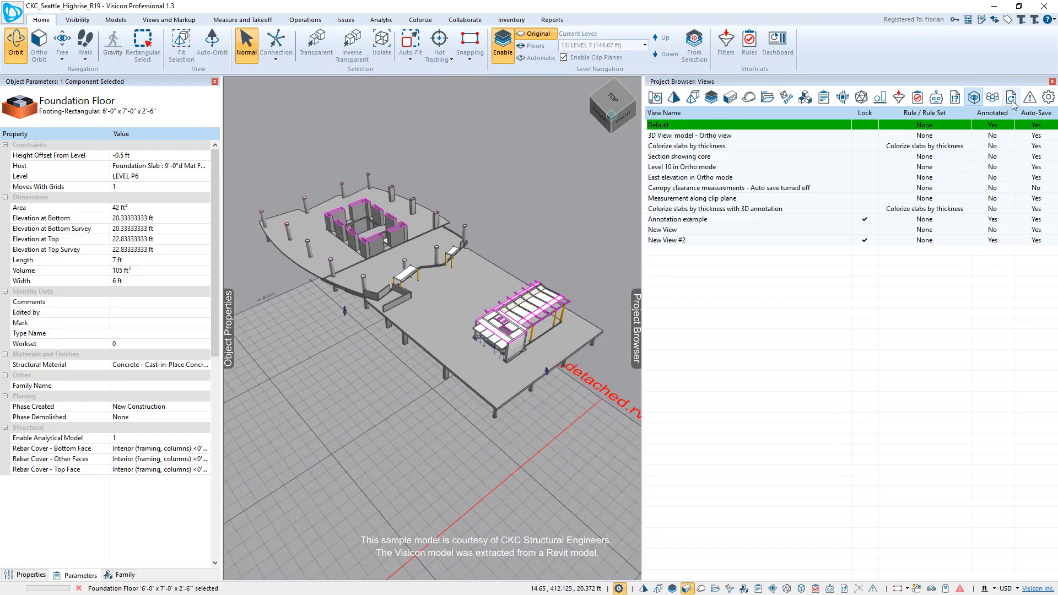
# Review the Section showing core, East elevation and New View #2 views, then return to Default
pyautogui.doubleClick(686, 146)
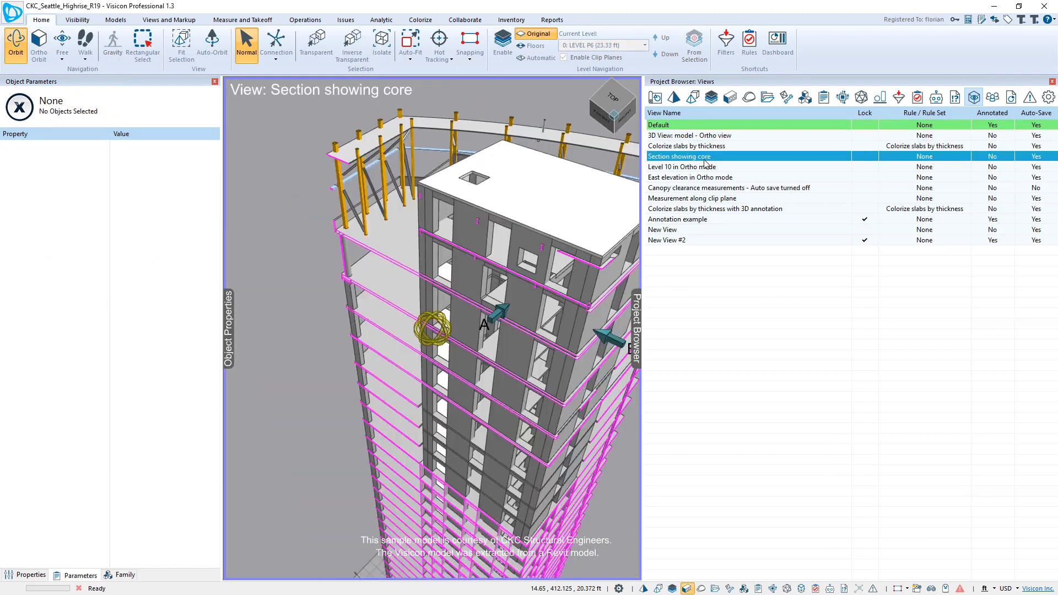
pyautogui.doubleClick(681, 167)
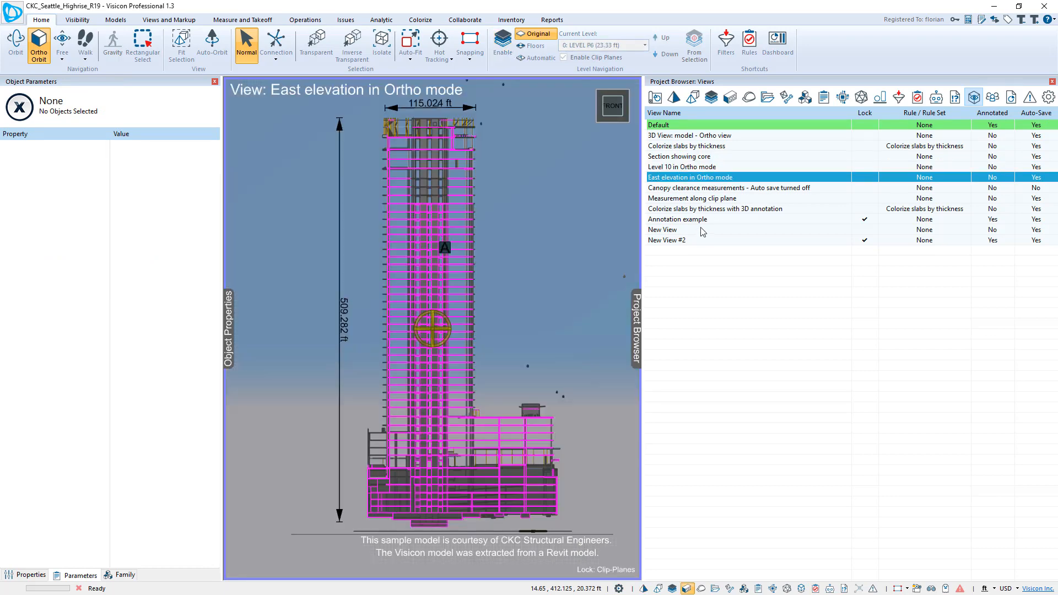
pyautogui.doubleClick(663, 229)
pyautogui.click(523, 379)
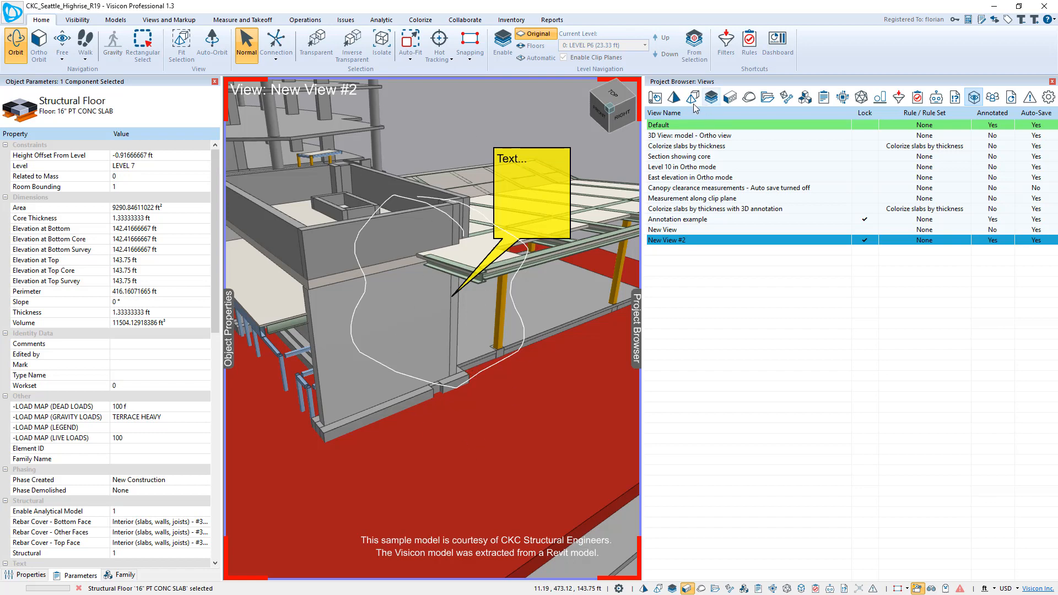
pyautogui.doubleClick(694, 126)
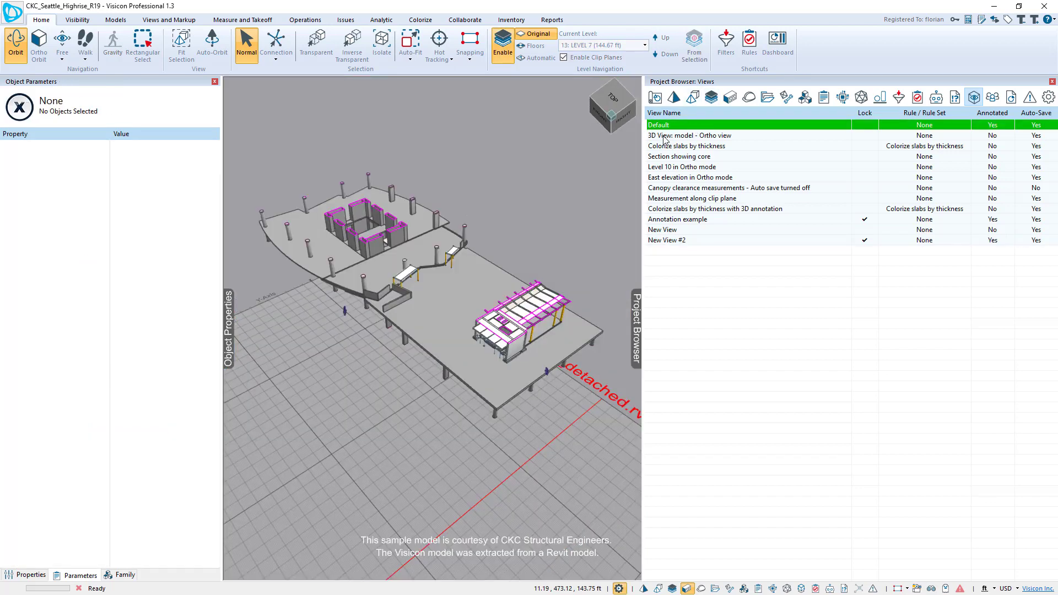
# Create a new Views And Markup Summary report and run it to open in Excel
pyautogui.click(552, 21)
pyautogui.click(440, 45)
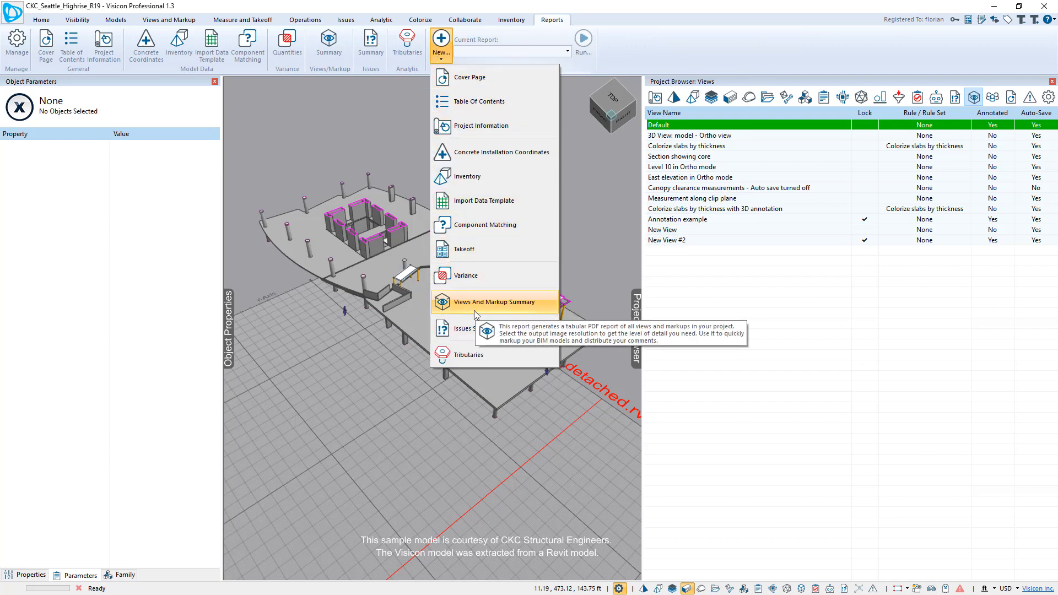
pyautogui.click(493, 302)
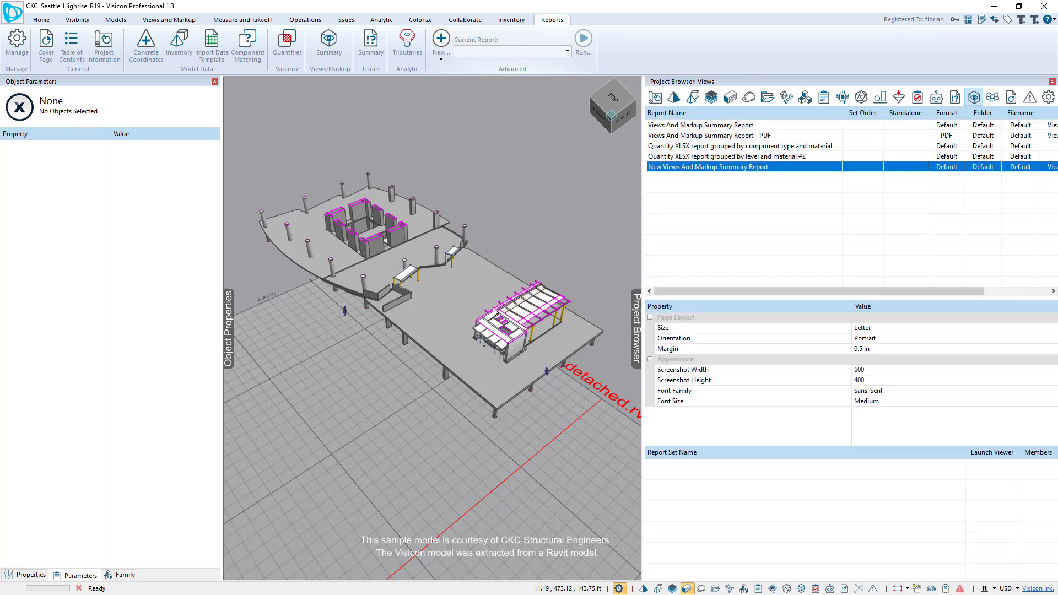
pyautogui.click(583, 38)
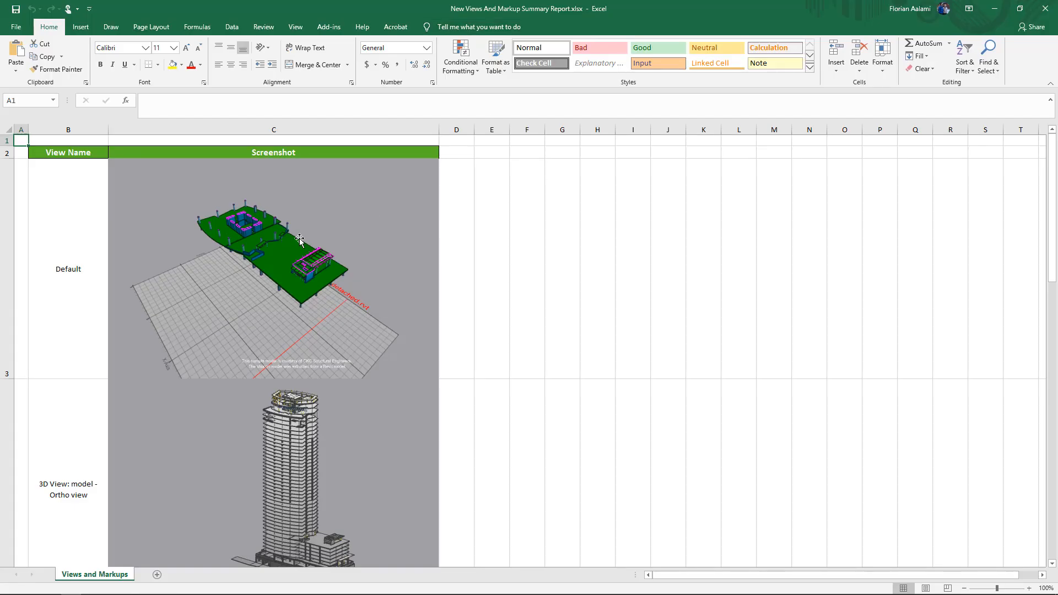
pyautogui.scroll(-4, 299, 238)
pyautogui.scroll(-4, 299, 238)
pyautogui.scroll(-4, 299, 238)
pyautogui.scroll(-4, 300, 238)
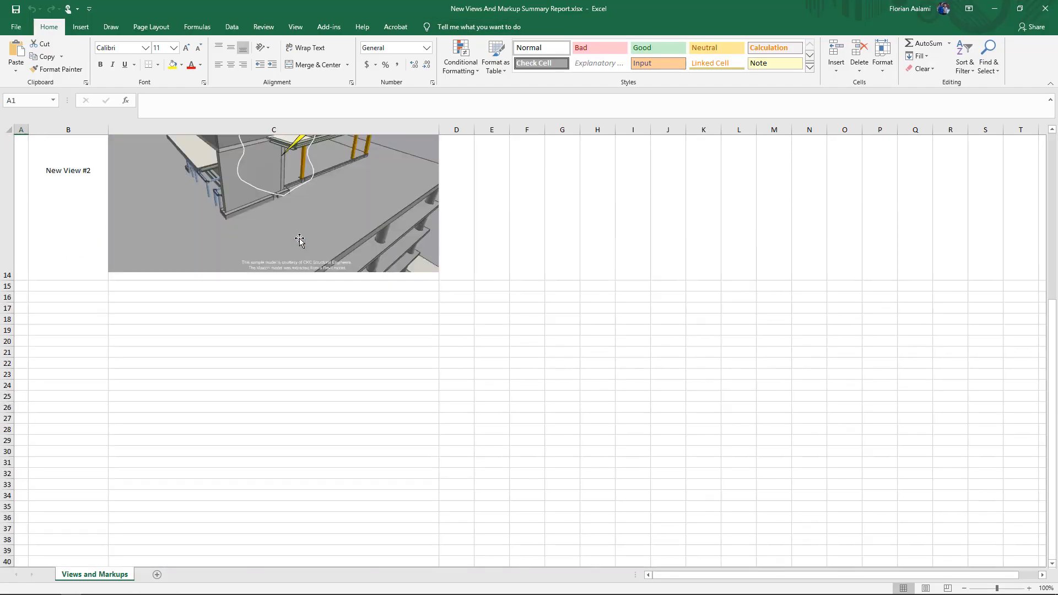
pyautogui.scroll(-3, 299, 240)
pyautogui.scroll(5, 299, 240)
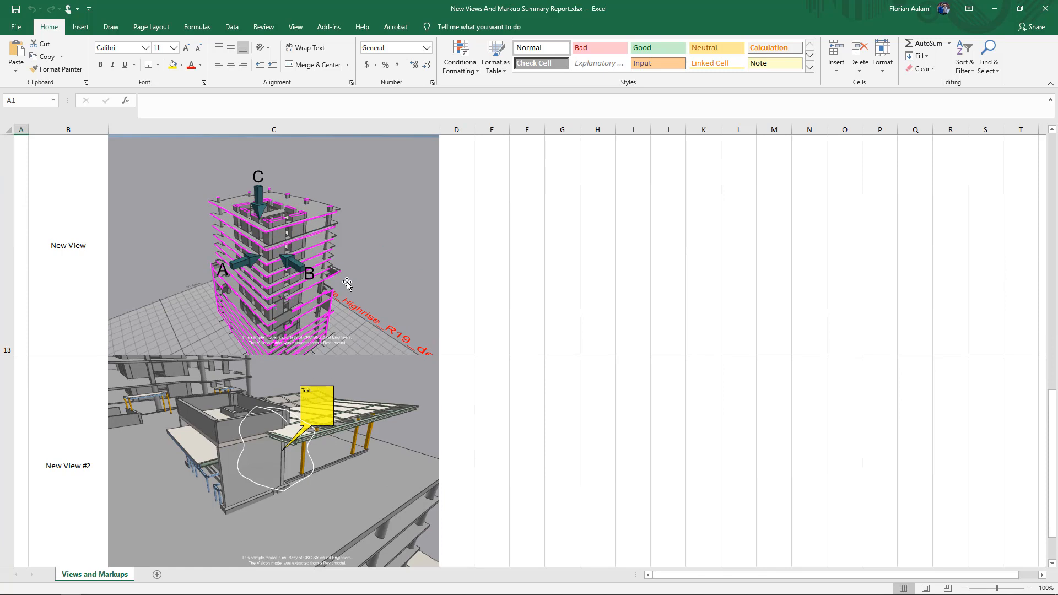